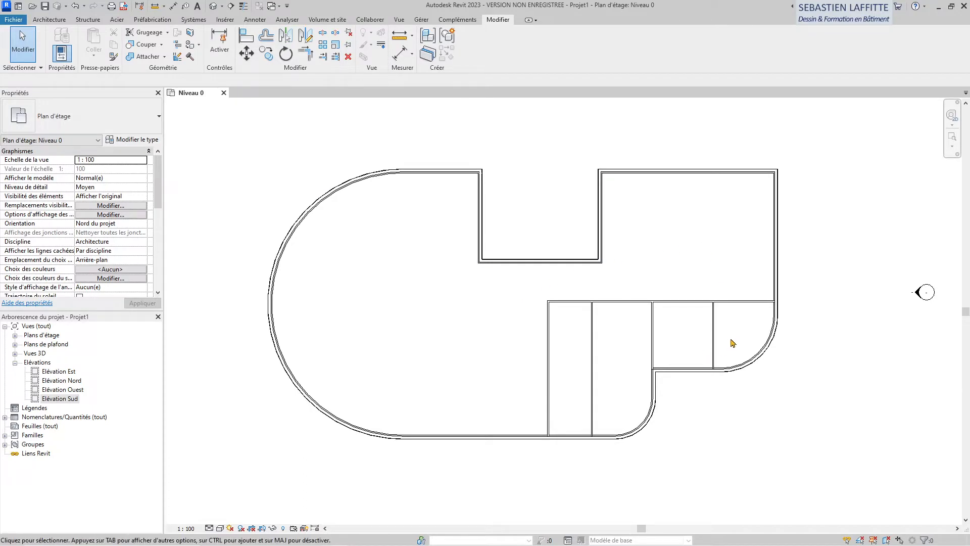
Delete all the interior partition walls from the Niveau 0 floor plan, keeping the exterior walls
drag(736, 334, 520, 290)
key(Delete)
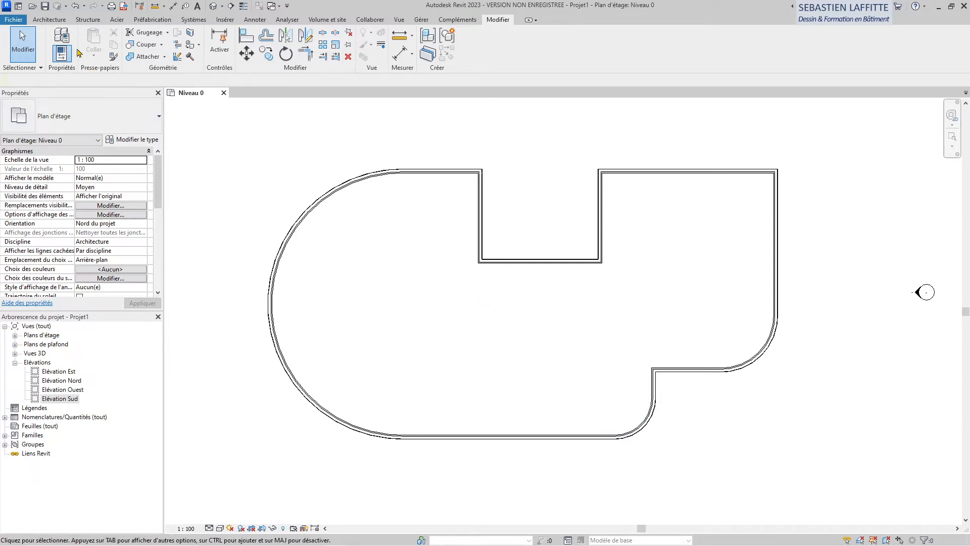
Dismiss the save reminder and draw a horizontal Int. Plâtre 100 mm architectural wall about 7.06 m inward from the straight east exterior wall
click(52, 22)
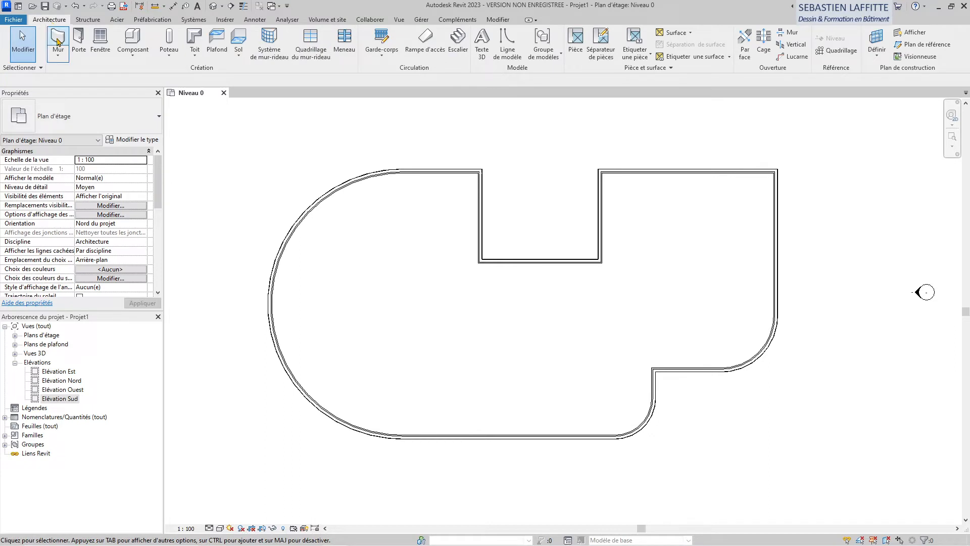
click(60, 54)
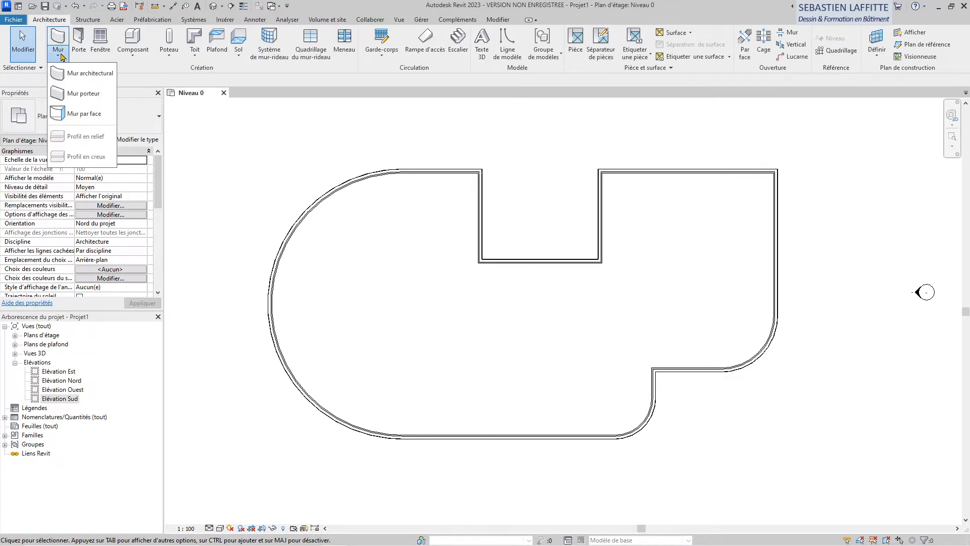
click(82, 74)
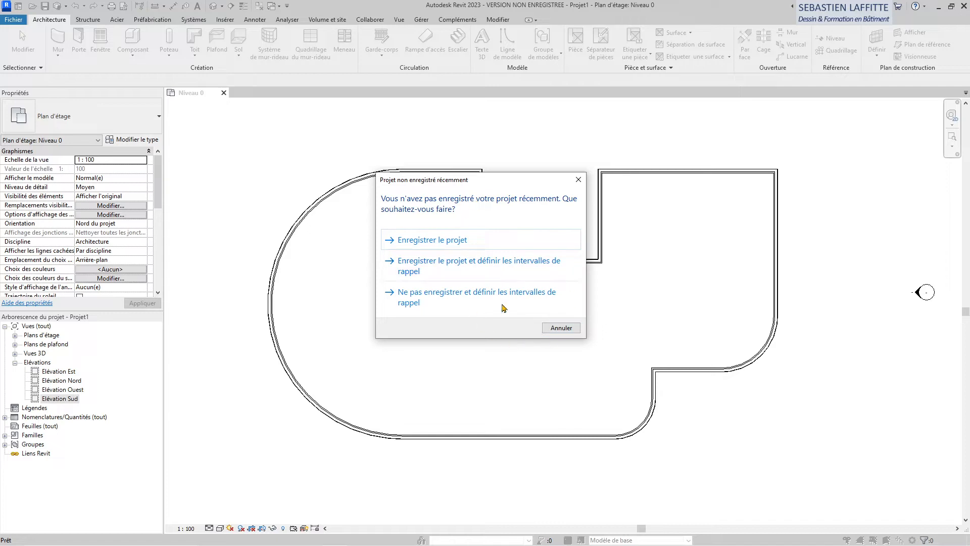
click(561, 328)
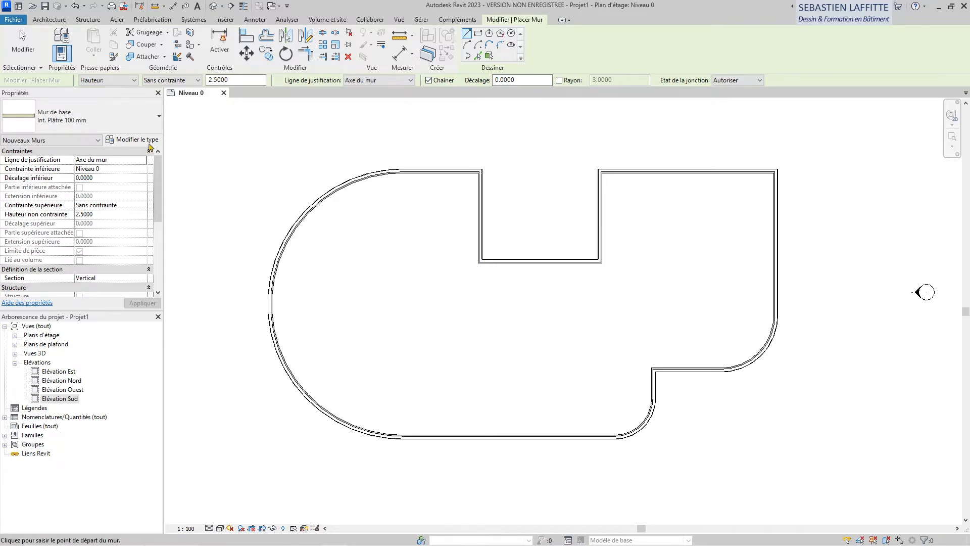
click(49, 19)
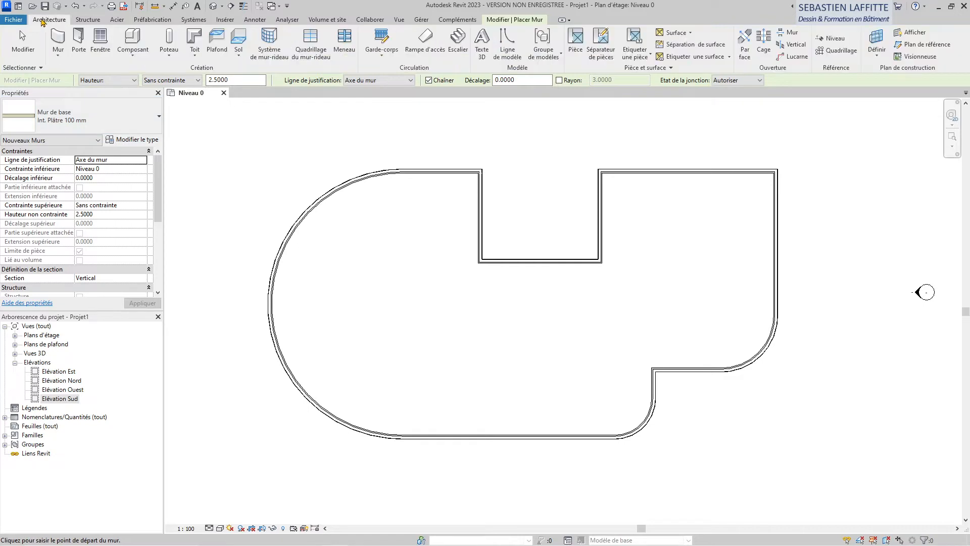
click(59, 58)
click(77, 79)
click(774, 285)
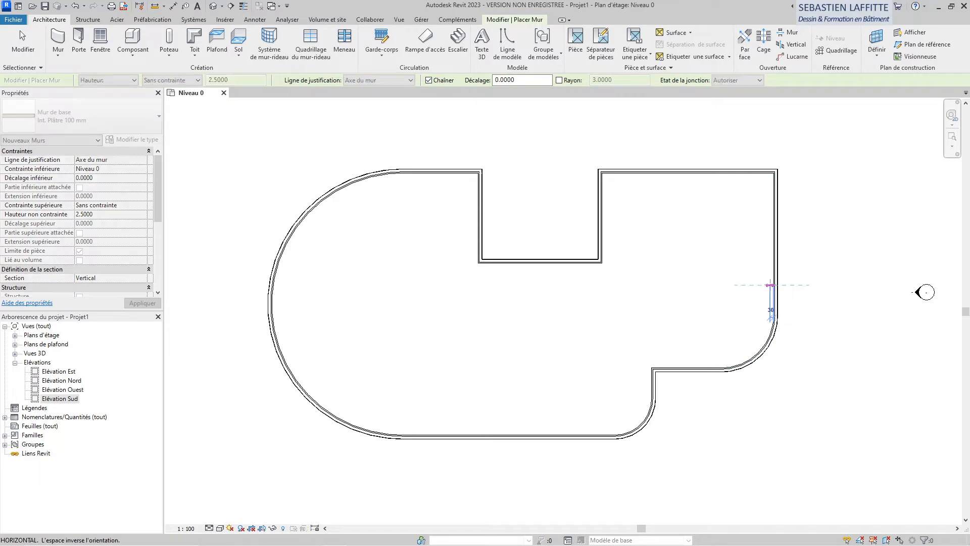
click(685, 285)
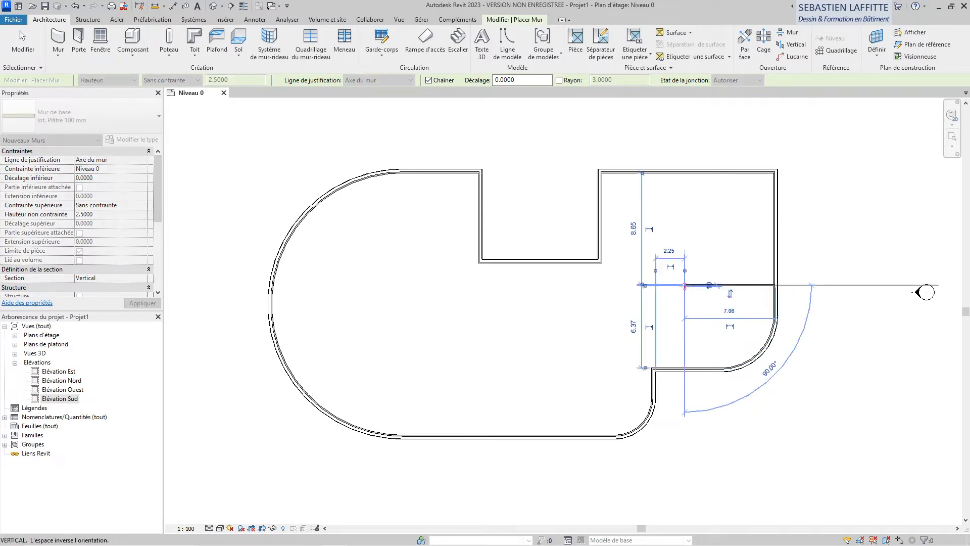
key(Escape)
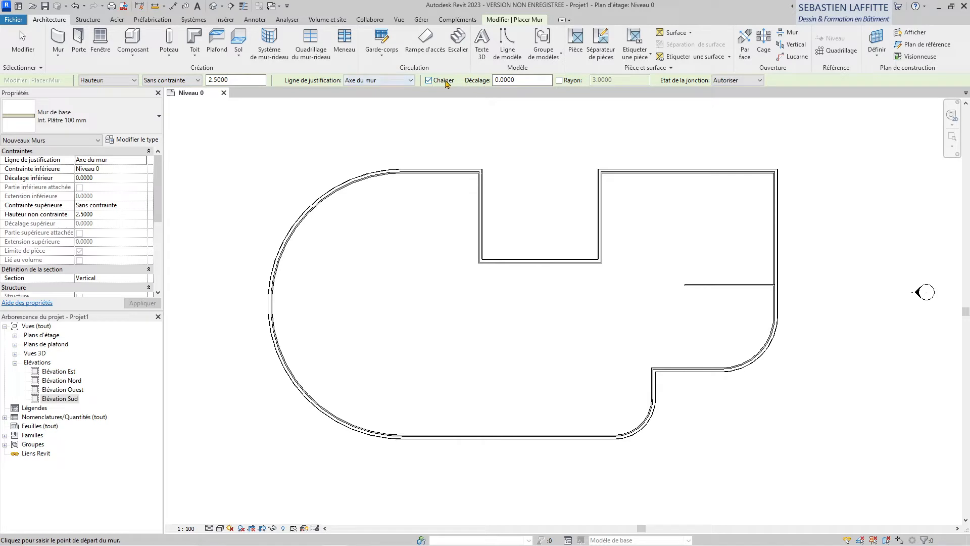
Turn off wall chaining and draw a separate vertical partition about 4.66 m up from the short lower-right exterior wall, stopping short of the horizontal partition
click(430, 81)
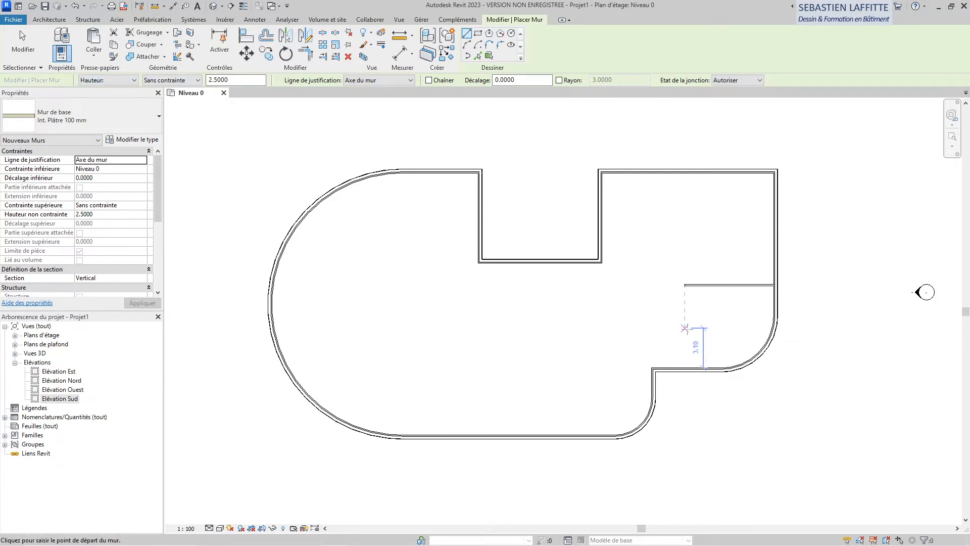
click(714, 367)
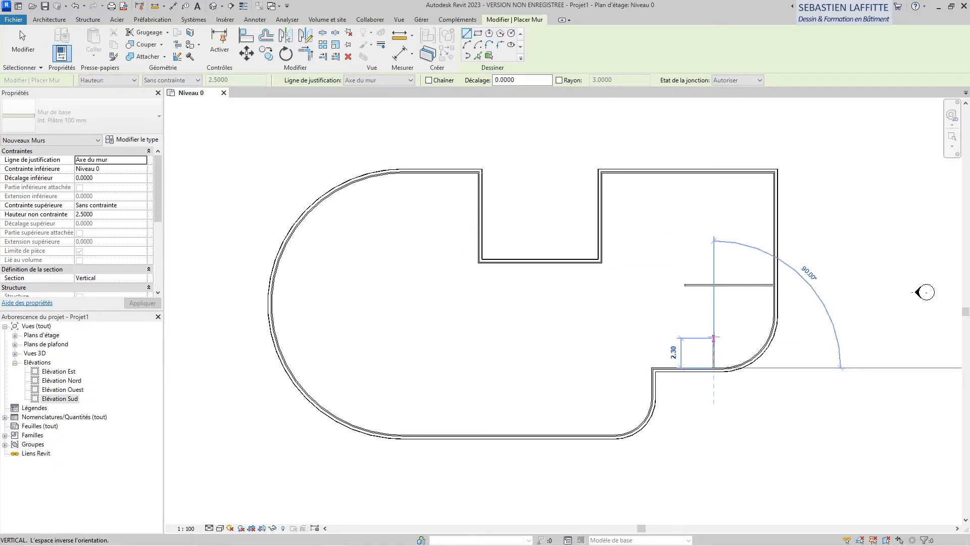
click(714, 310)
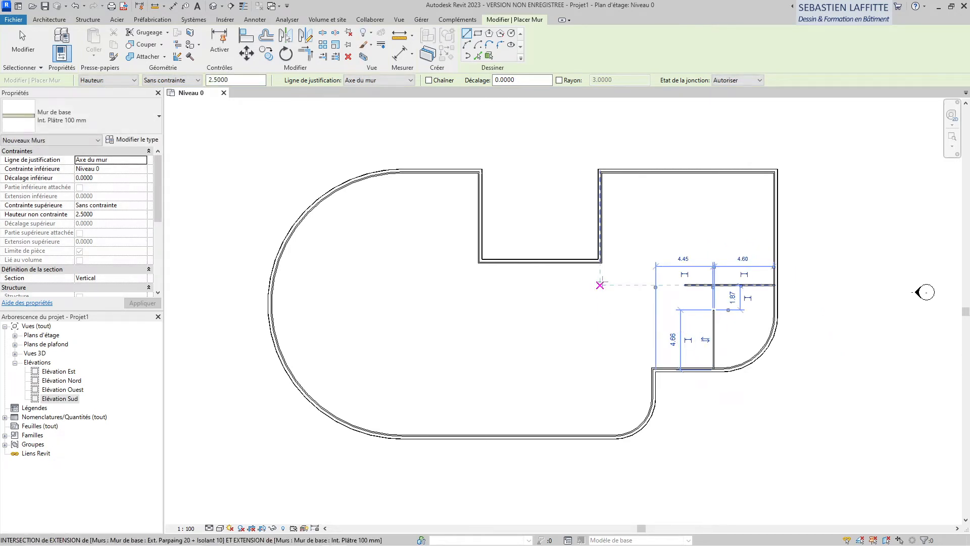
With the location line set to Nu fini: Intérieur, draw a flipped vertical partition about 4.06 m down from the notch's lower-right corner
scroll(601, 263, up, 2)
scroll(601, 264, up, 2)
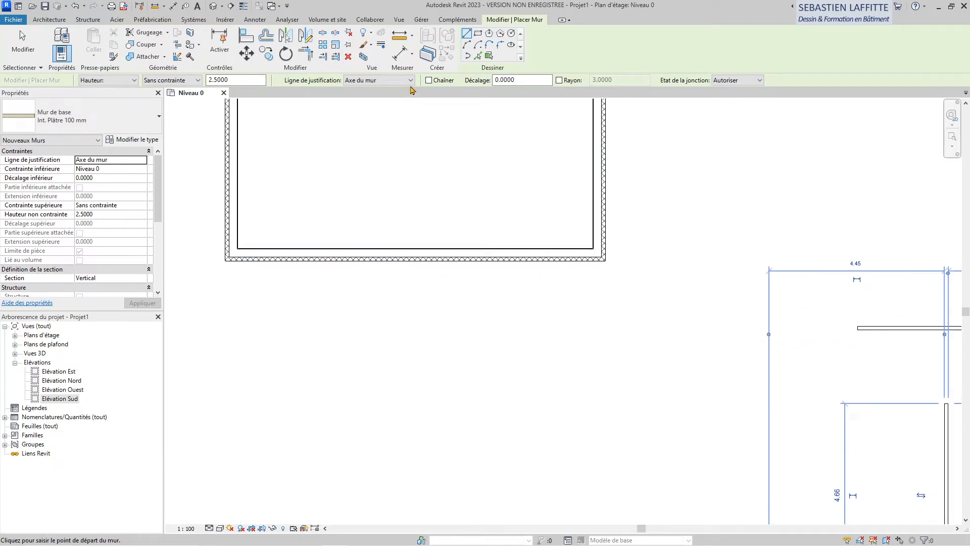
click(411, 81)
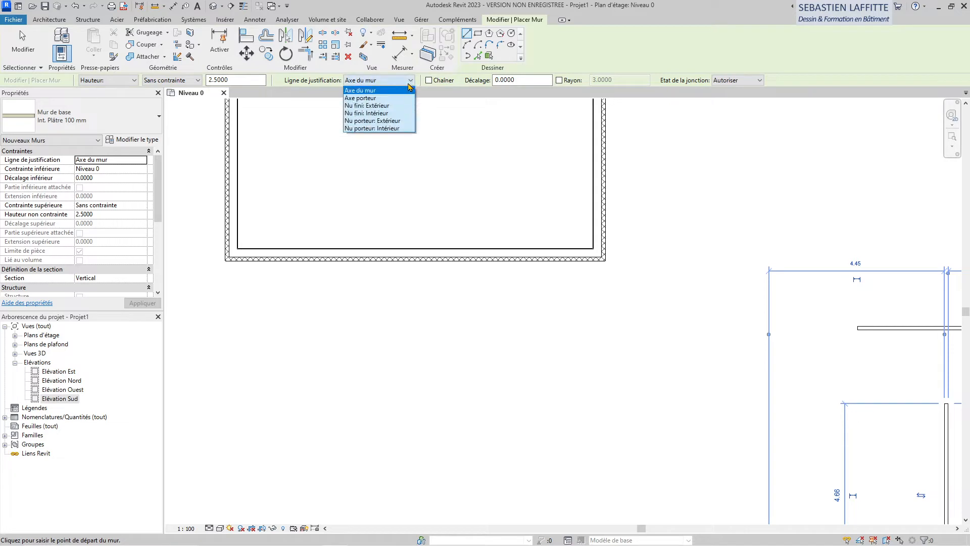
click(384, 113)
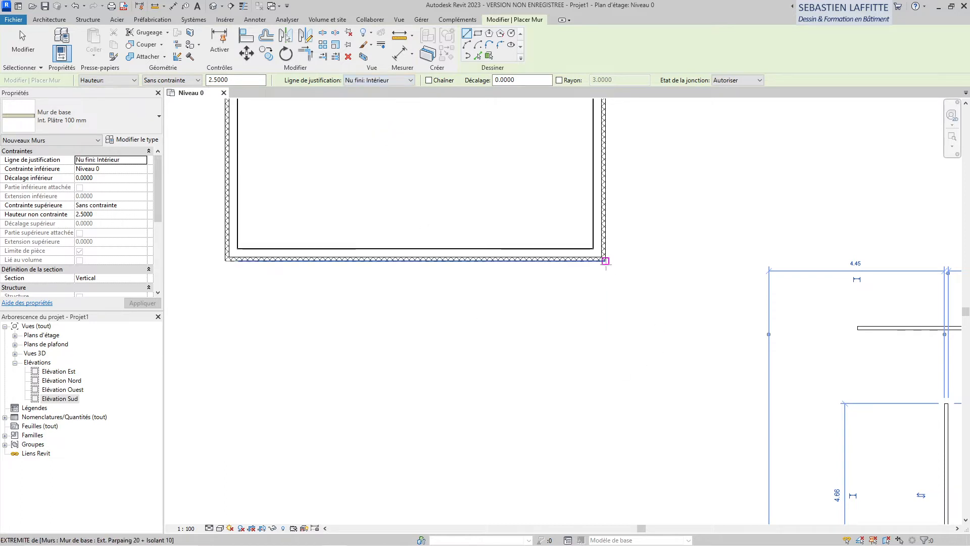
click(606, 261)
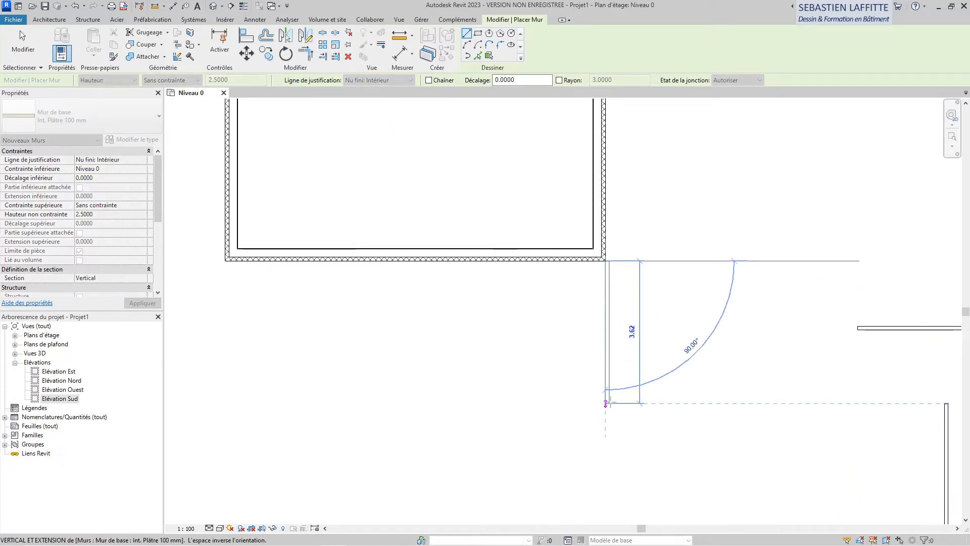
scroll(567, 349, down, 2)
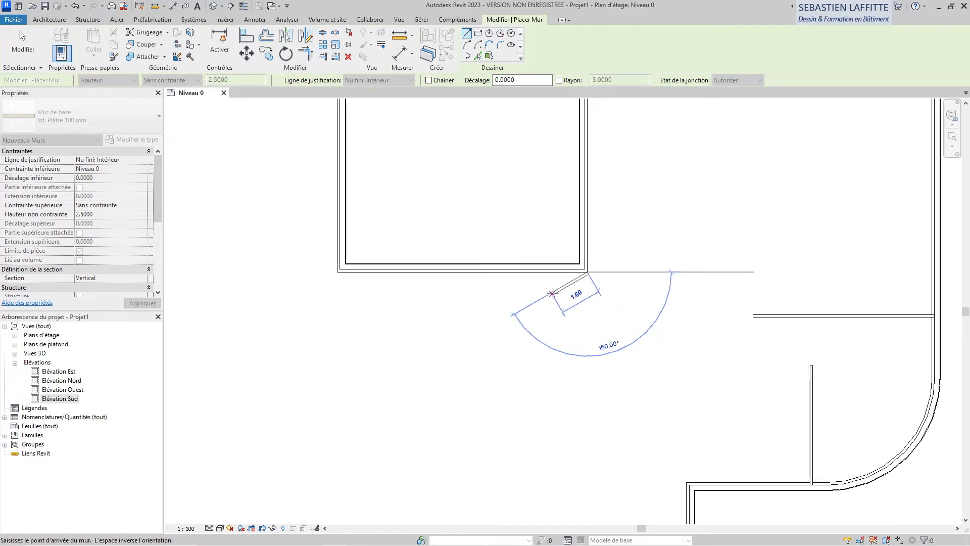
scroll(588, 367, up, 2)
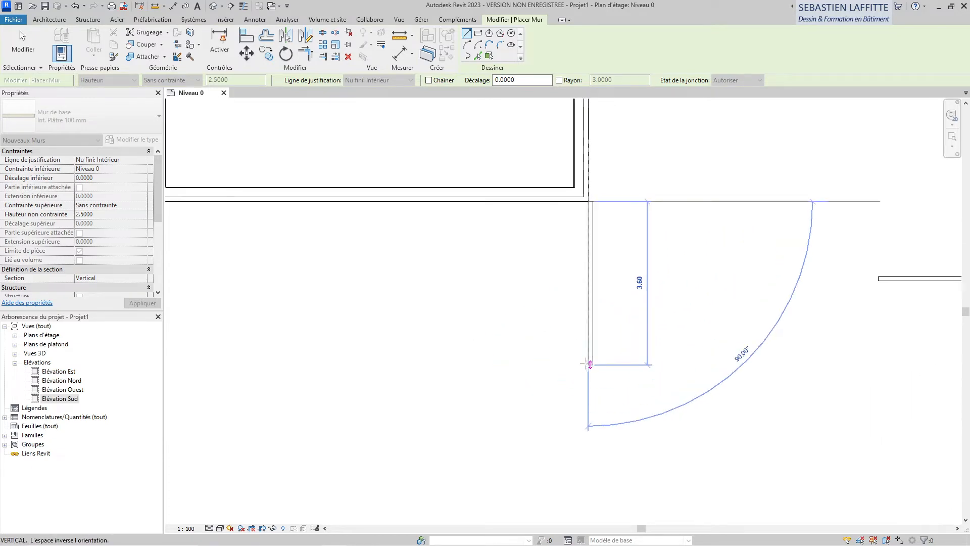
scroll(590, 206, up, 2)
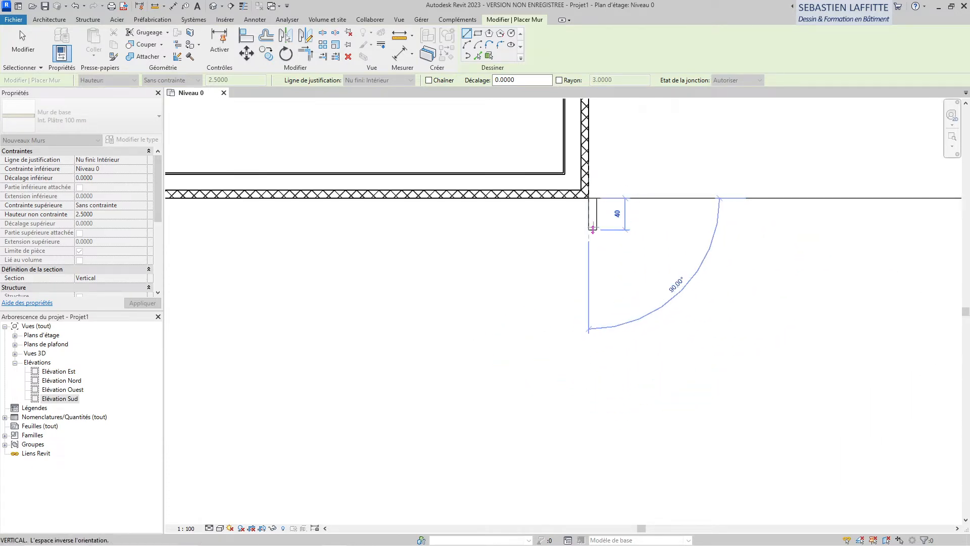
scroll(595, 217, down, 1)
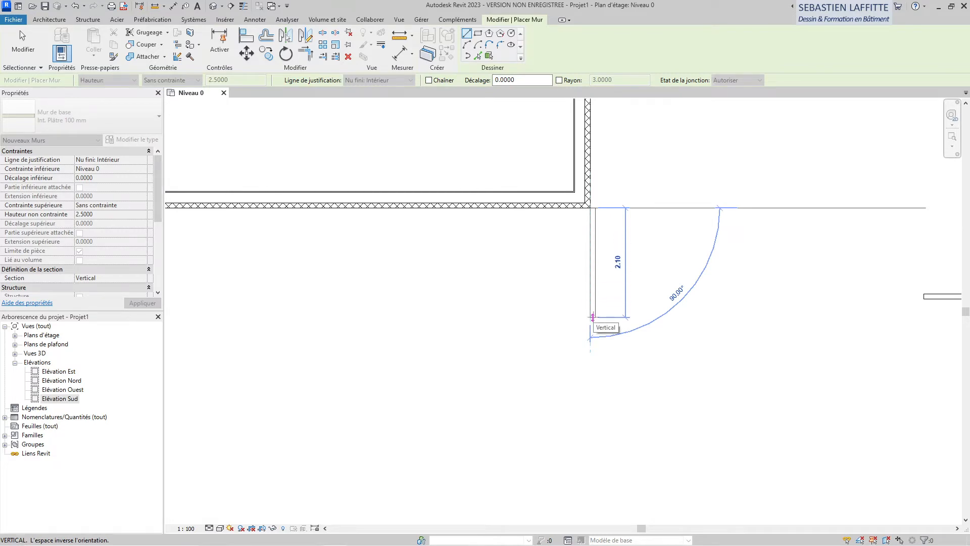
key(space)
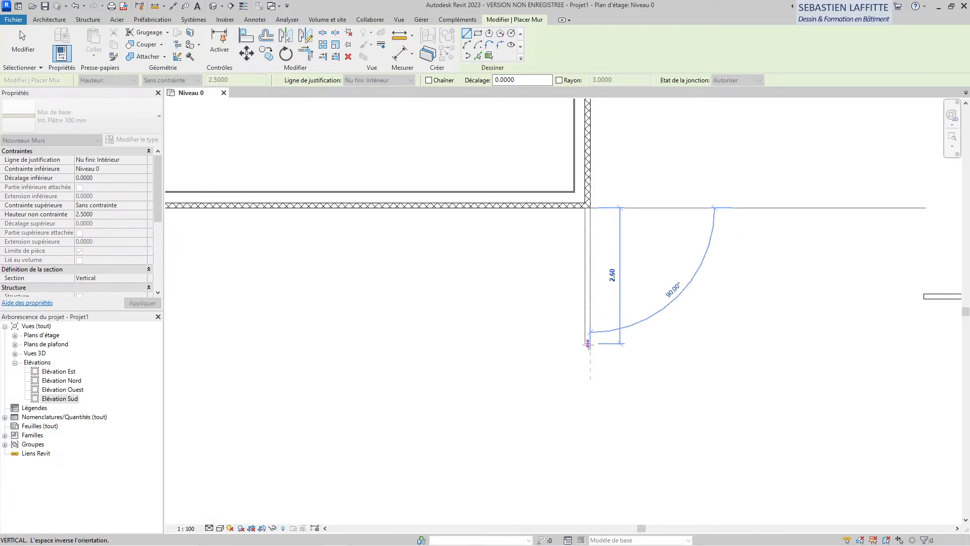
scroll(587, 341, down, 1)
click(587, 394)
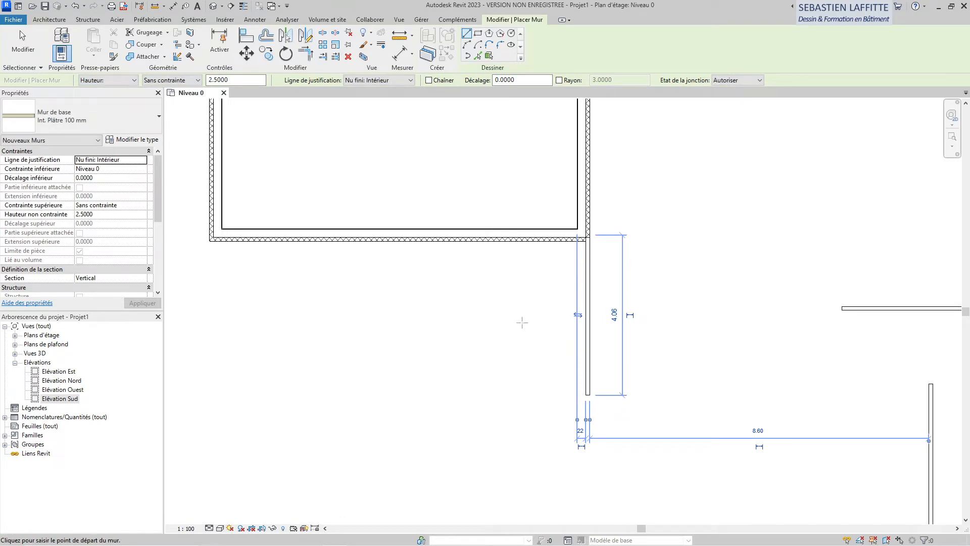
Draw a vertical partition from the notch's lower-left corner down to the inner face of the bottom exterior wall
scroll(710, 157, down, 3)
scroll(630, 144, down, 2)
scroll(441, 197, up, 7)
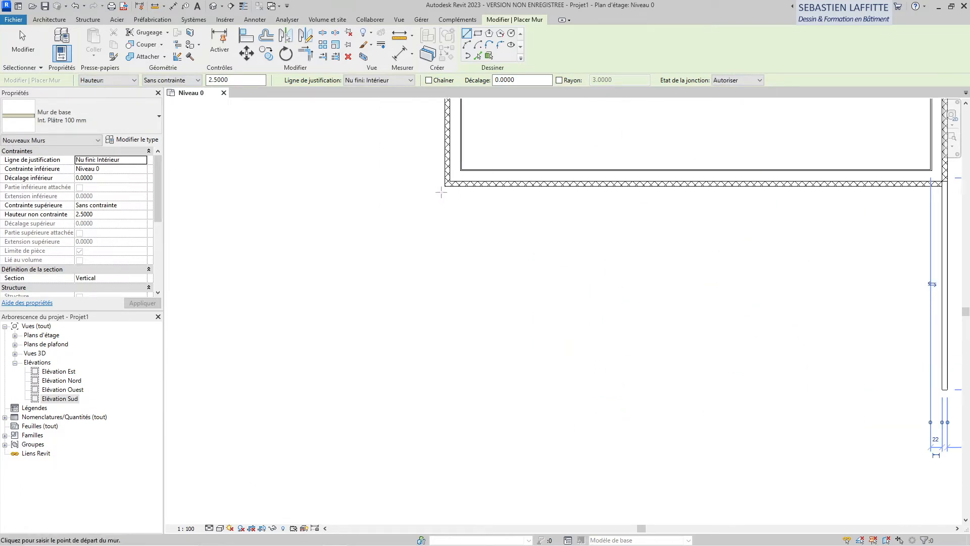
click(445, 186)
scroll(443, 186, down, 2)
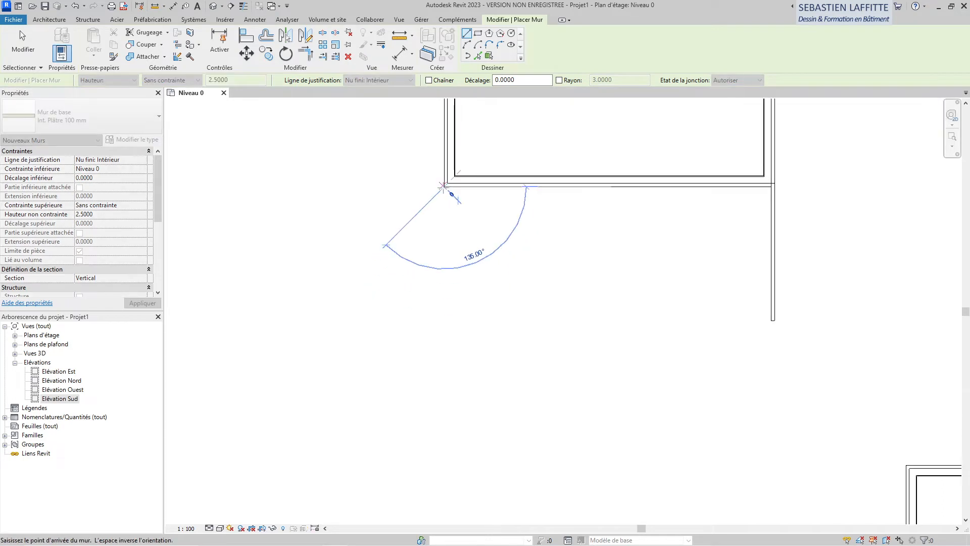
scroll(461, 282, down, 1)
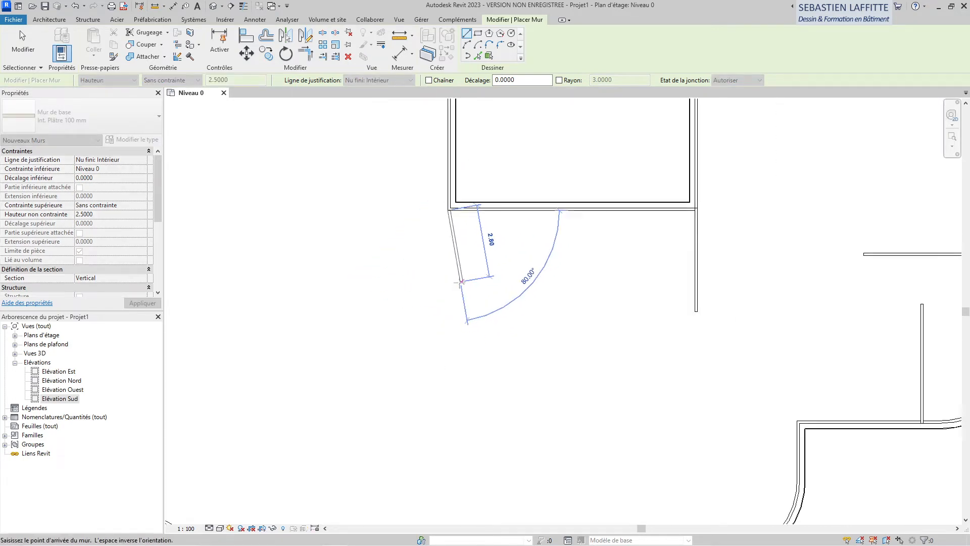
scroll(461, 288, down, 2)
scroll(445, 468, up, 4)
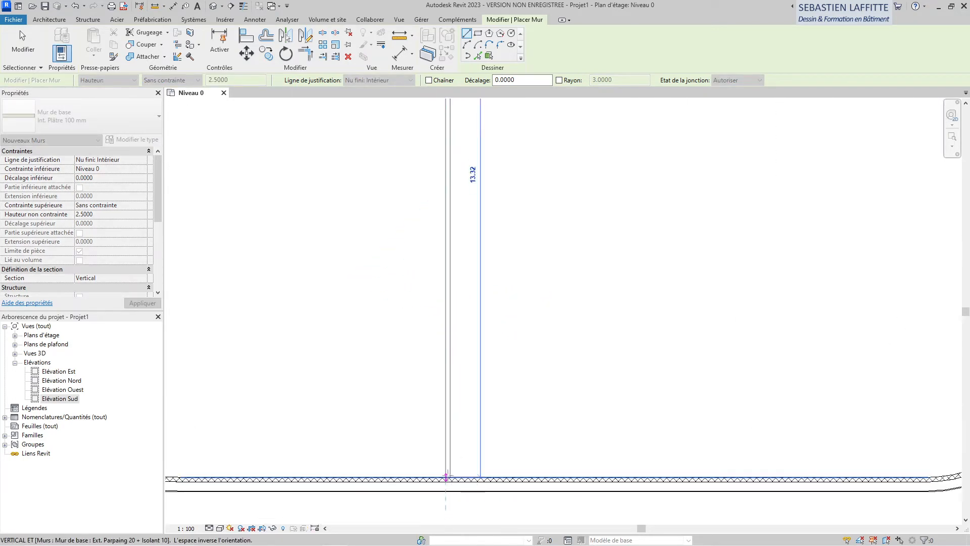
click(446, 477)
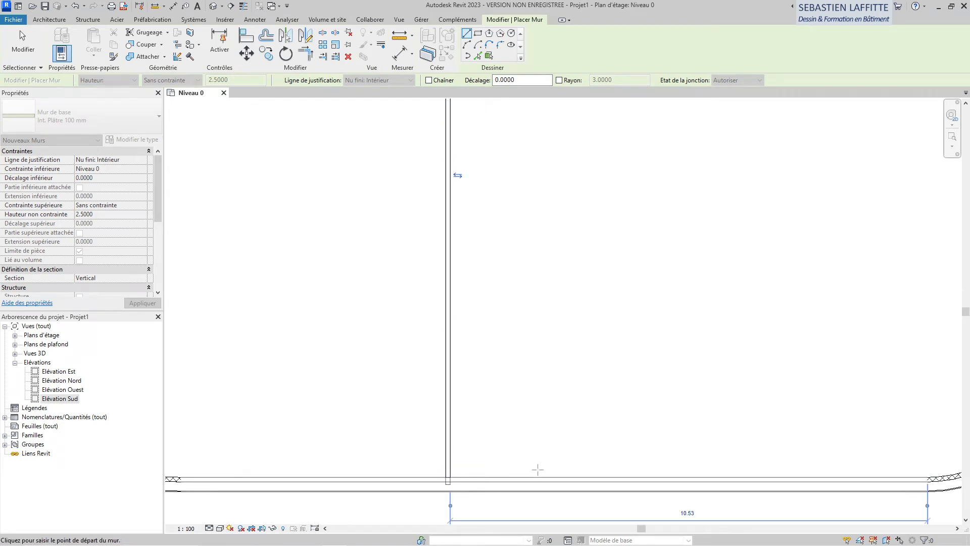
Draw a horizontal partition about 11.55 m long from the full-height vertical partition, about 3.06 m below the notch, crossing the short vertical wall
scroll(538, 470, down, 3)
scroll(537, 476, up, 3)
scroll(538, 474, down, 4)
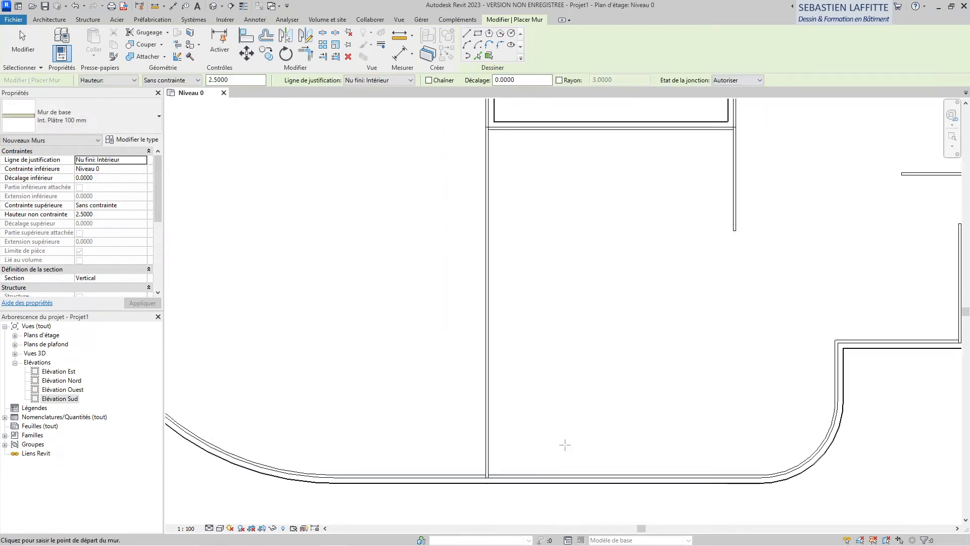
scroll(565, 444, down, 2)
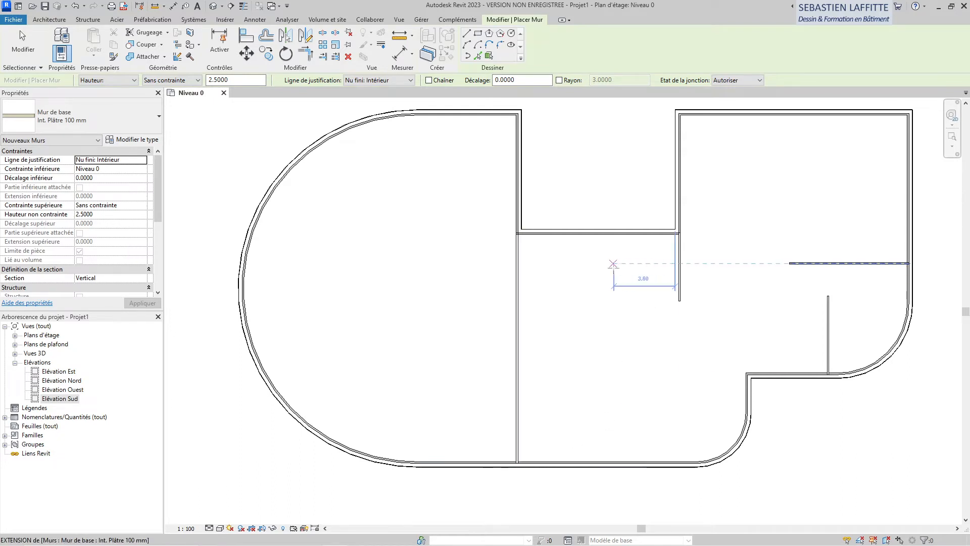
scroll(589, 265, up, 2)
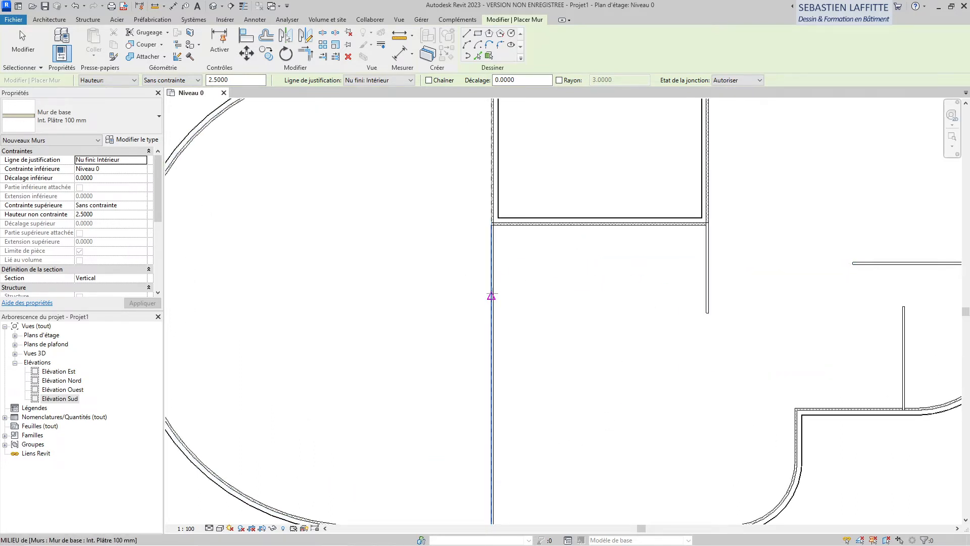
click(492, 295)
click(753, 295)
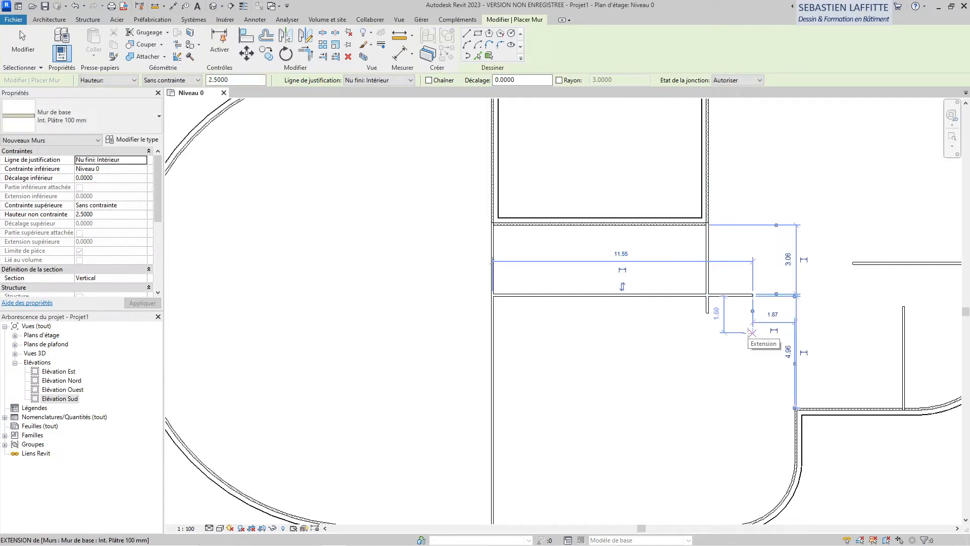
Draw two short horizontal partitions about 2.65 m long westward from the full-height vertical partition, with their free ends aligned
click(494, 321)
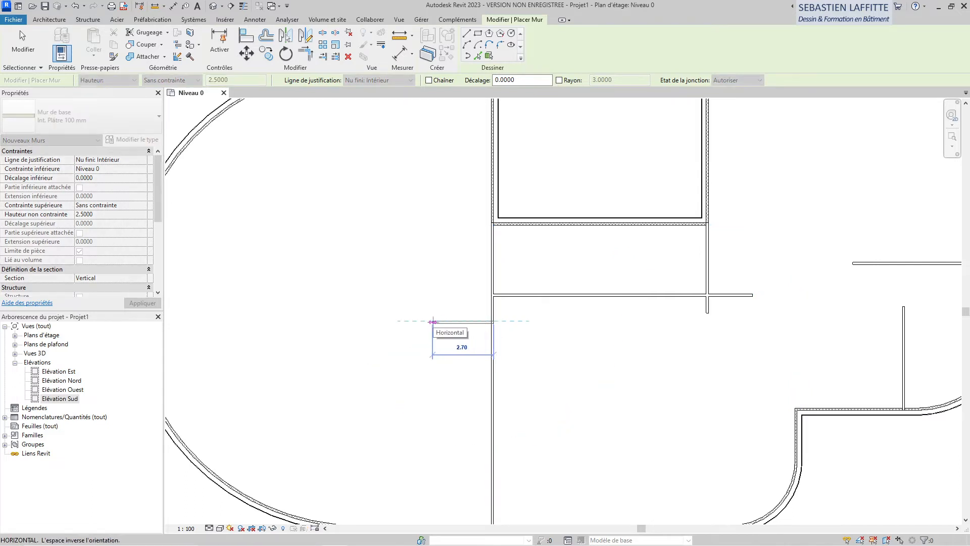
click(432, 321)
scroll(548, 283, down, 2)
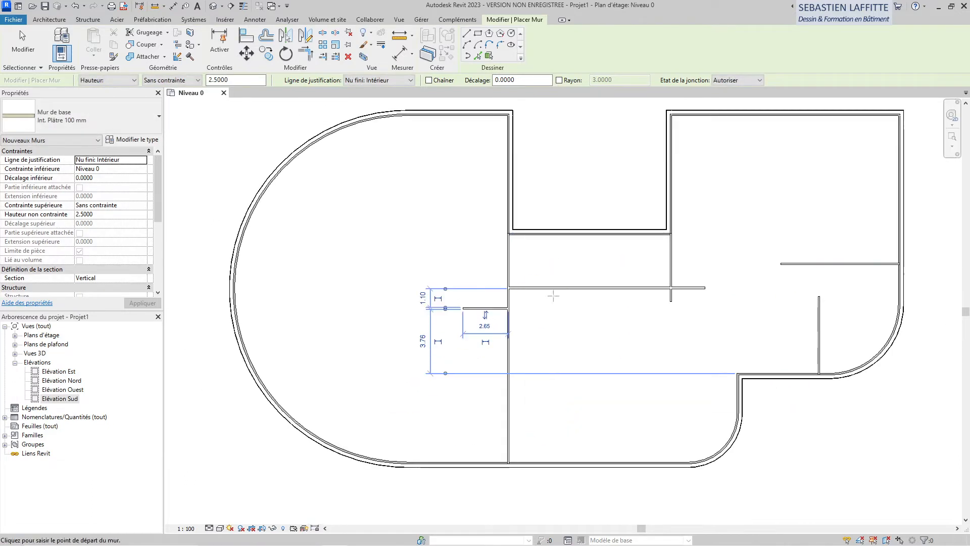
click(509, 413)
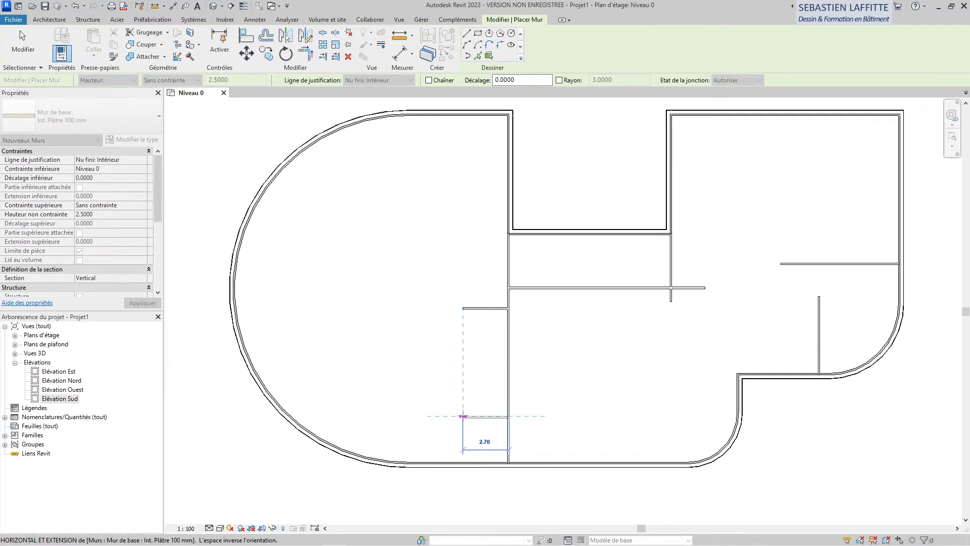
click(463, 416)
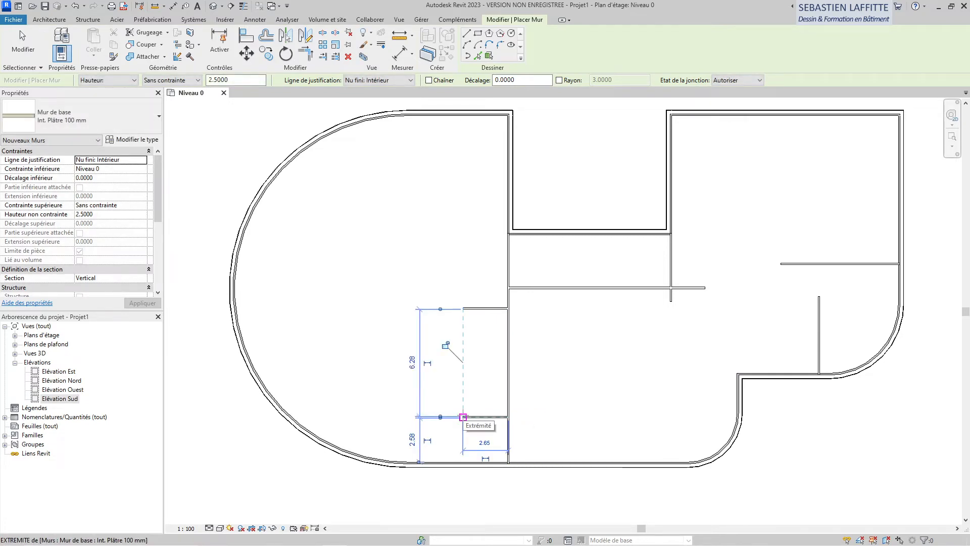
Draw a vertical partition about 16.16 m up from the bottom exterior wall, about 4.03 m west of the full-height partition
click(442, 458)
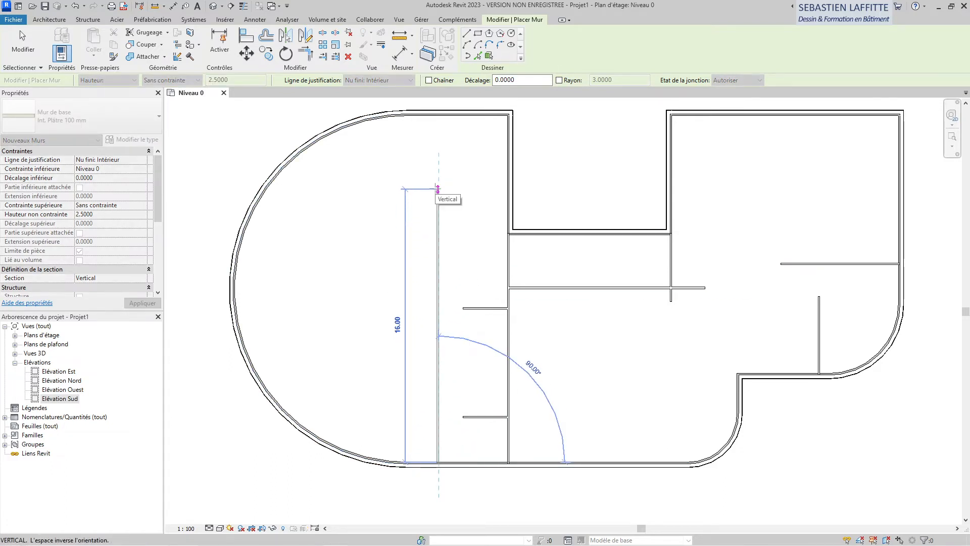
click(438, 189)
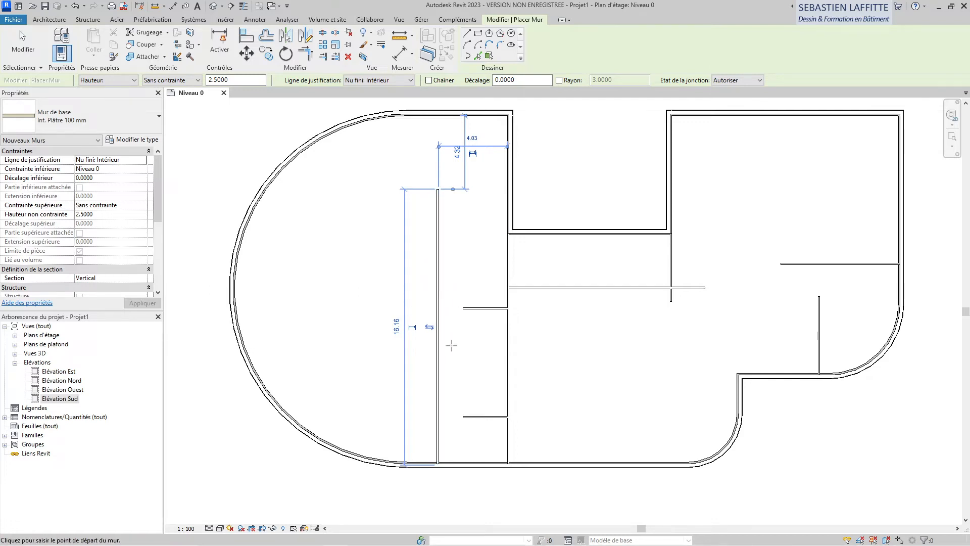
Draw two horizontal partitions about 5.45 m long westward across the new vertical one, between the short partitions and beside the notch, free ends aligned
click(509, 359)
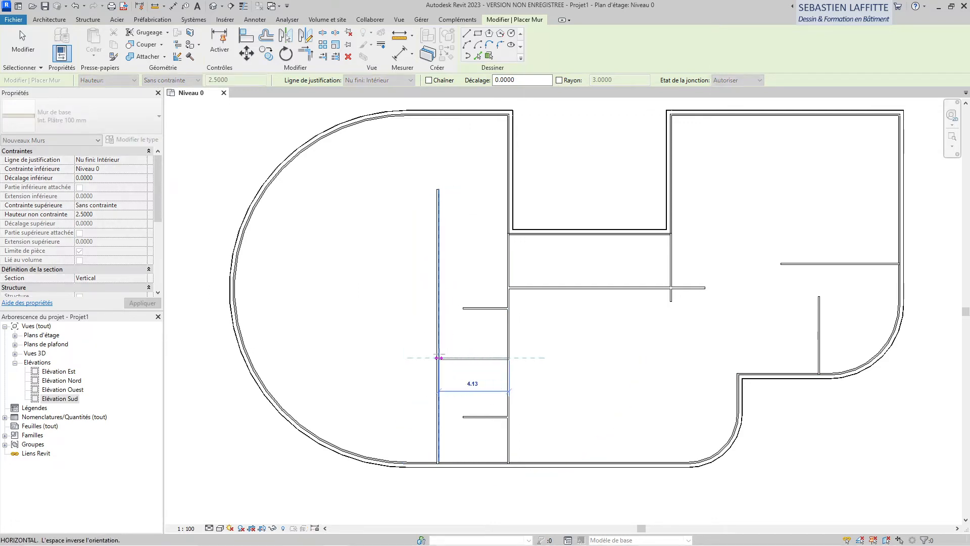
click(416, 358)
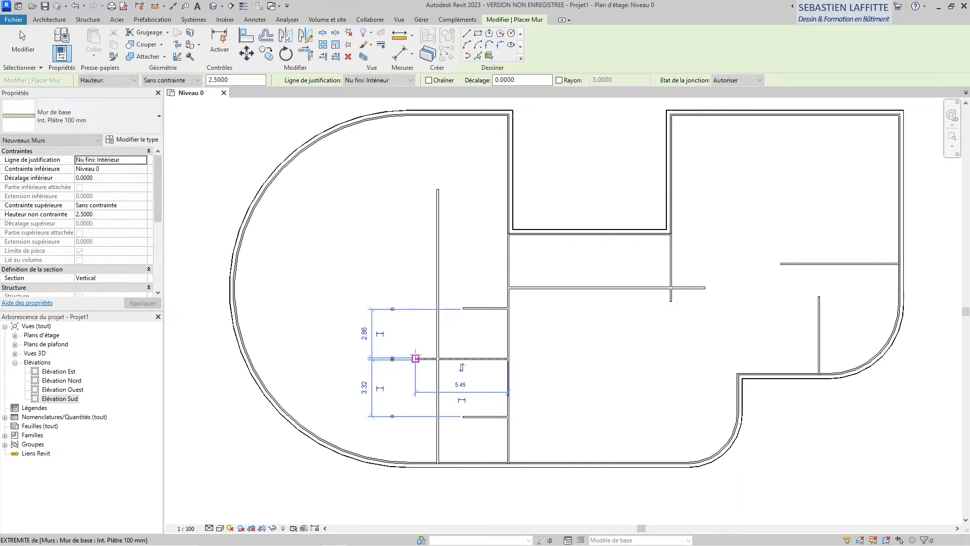
click(507, 202)
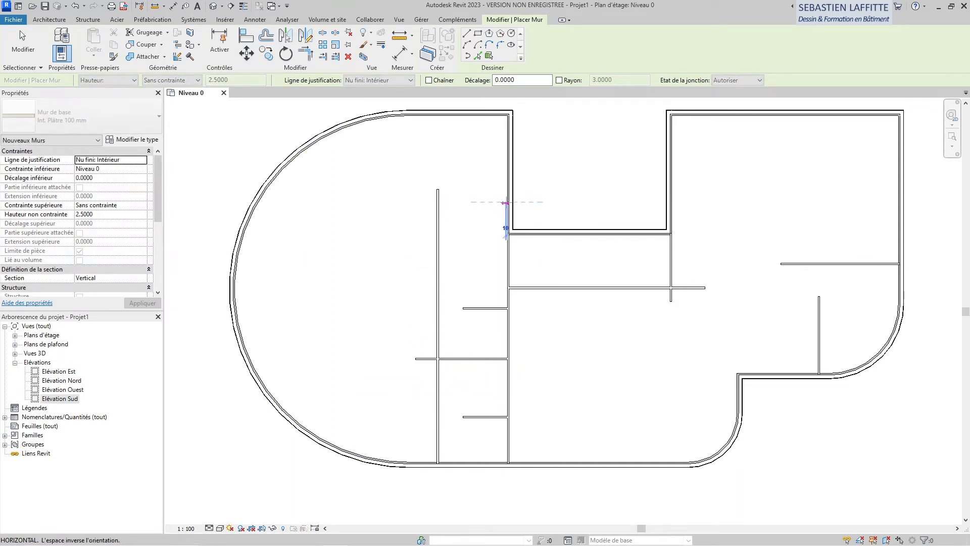
click(415, 202)
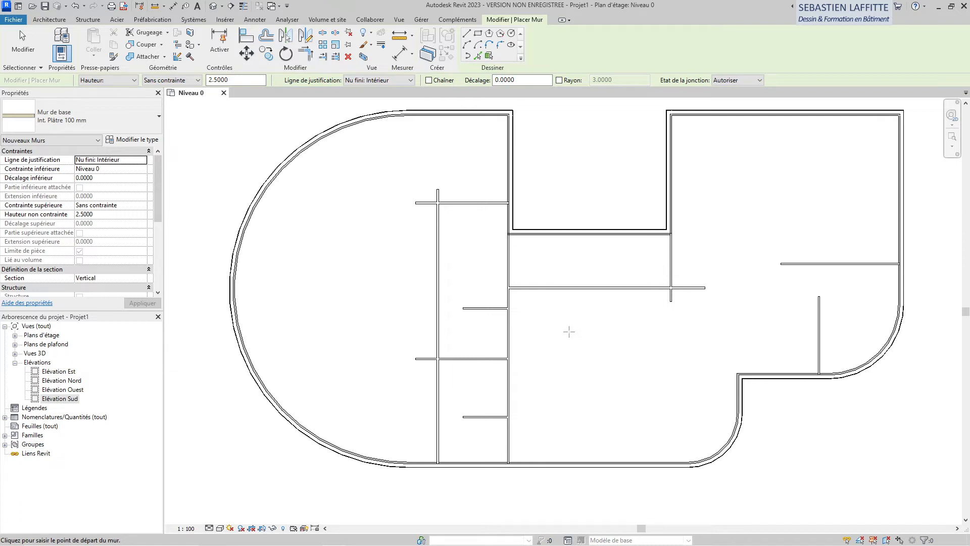
Trim the horizontal partition below the notch and the short vertical one crossing it into a corner, removing both overhanging ends
scroll(548, 368, down, 1)
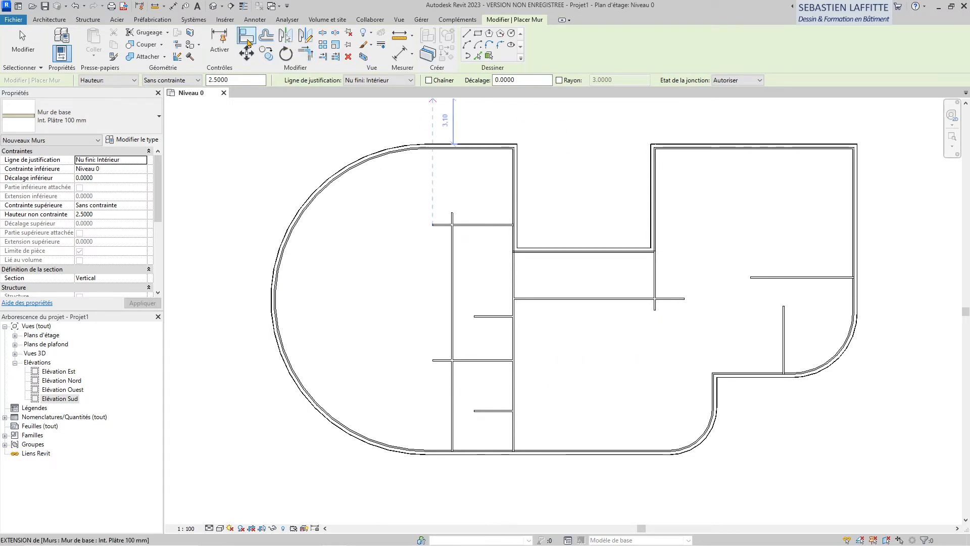
click(306, 54)
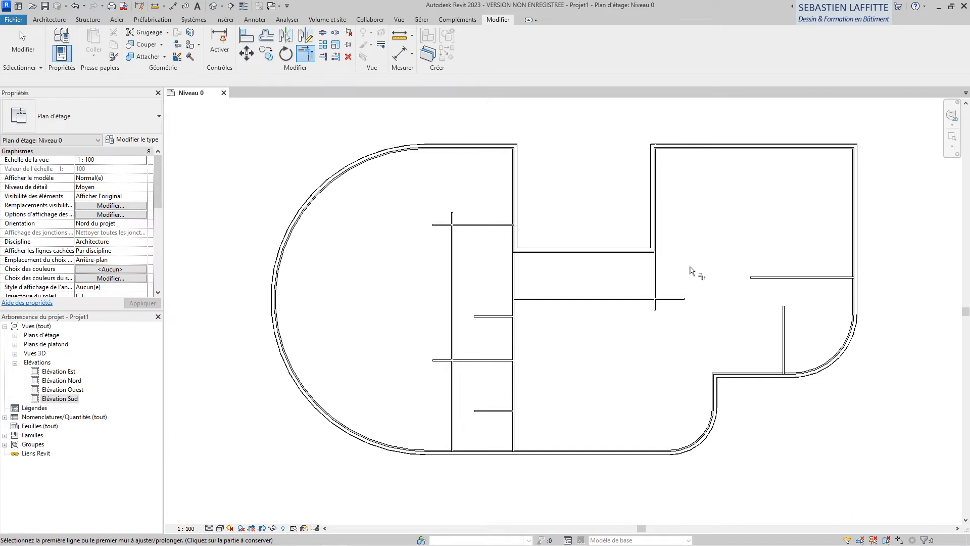
click(656, 276)
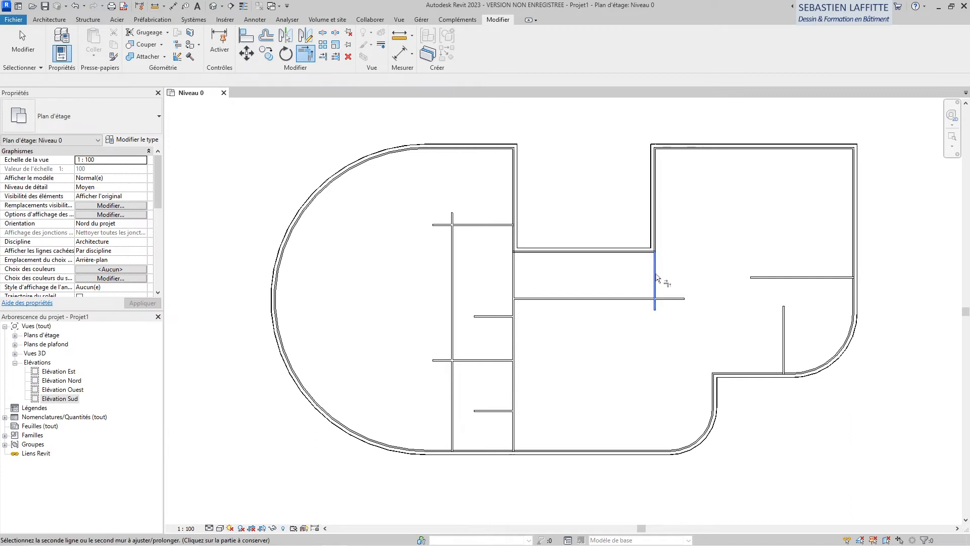
click(616, 300)
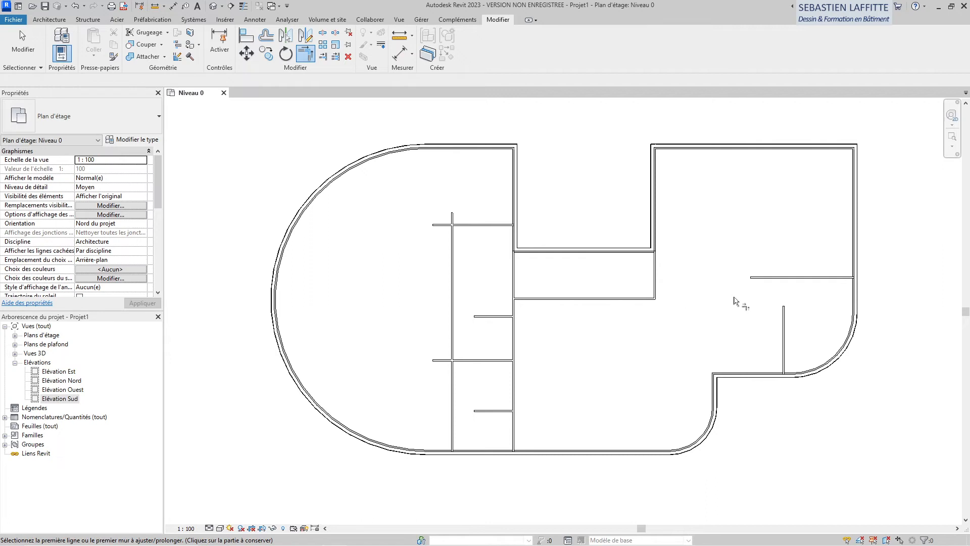
Join the vertical and horizontal partitions by the eastern curved wall into a clean corner with Trim/Extend to Corner
click(785, 318)
click(809, 278)
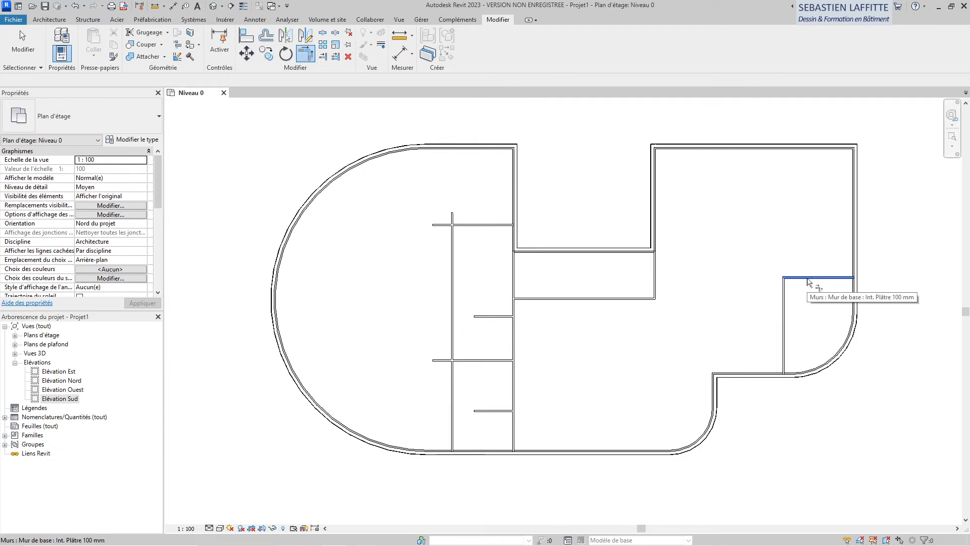
scroll(808, 301, up, 3)
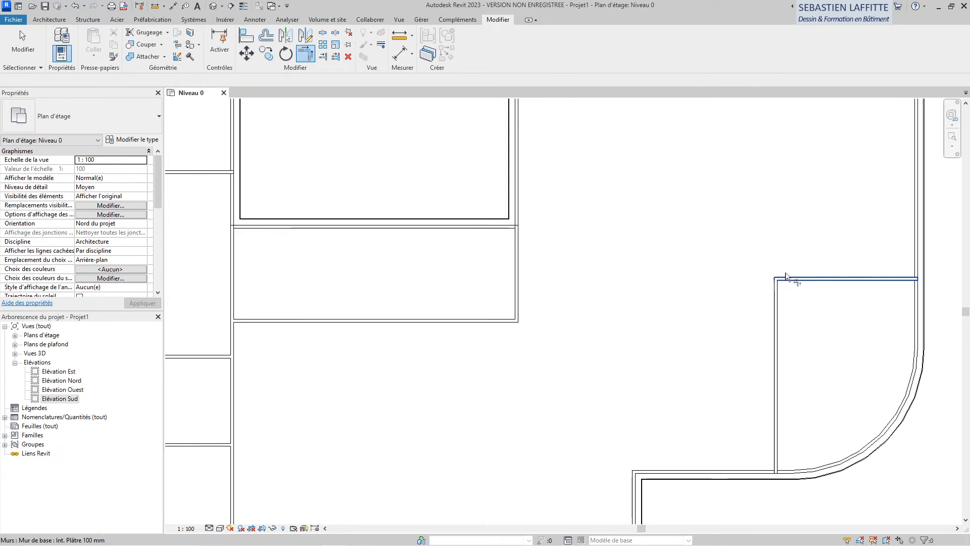
scroll(591, 308, down, 4)
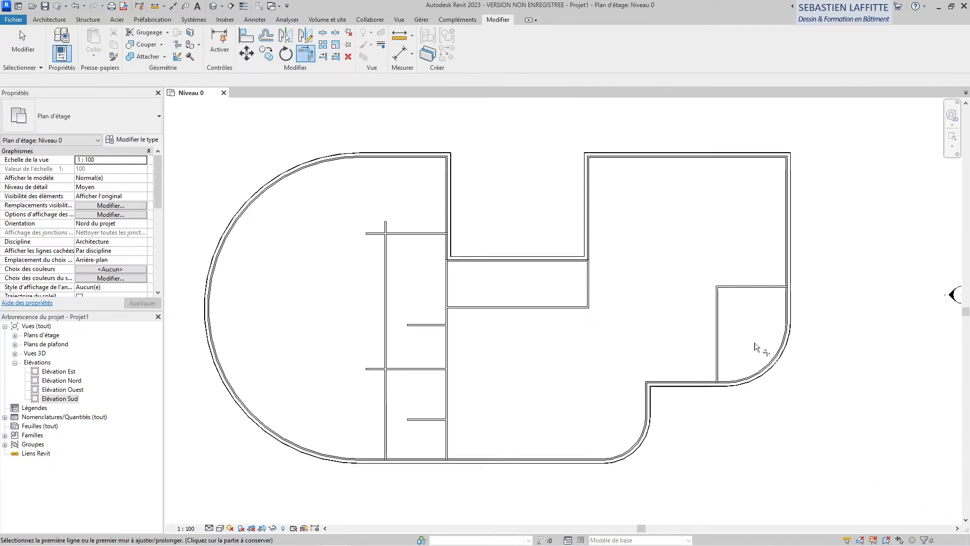
Extend the westernmost vertical partition up to the inner side of the top exterior wall using the single-element Trim/Extend
scroll(793, 379, down, 1)
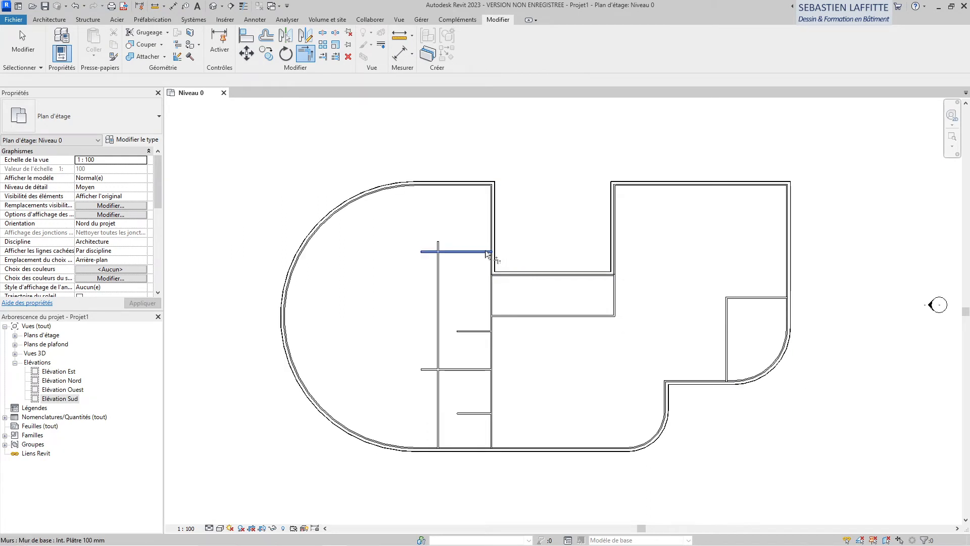
click(323, 57)
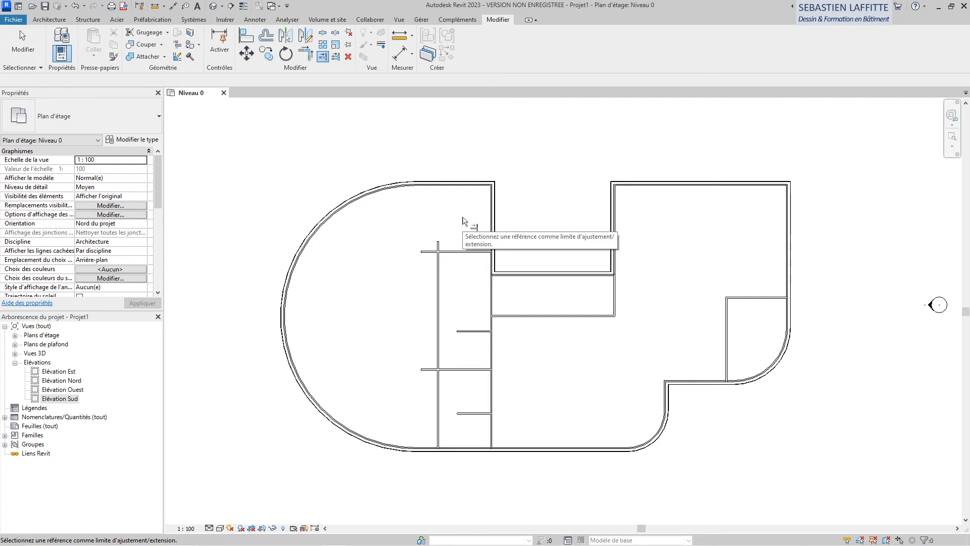
click(451, 190)
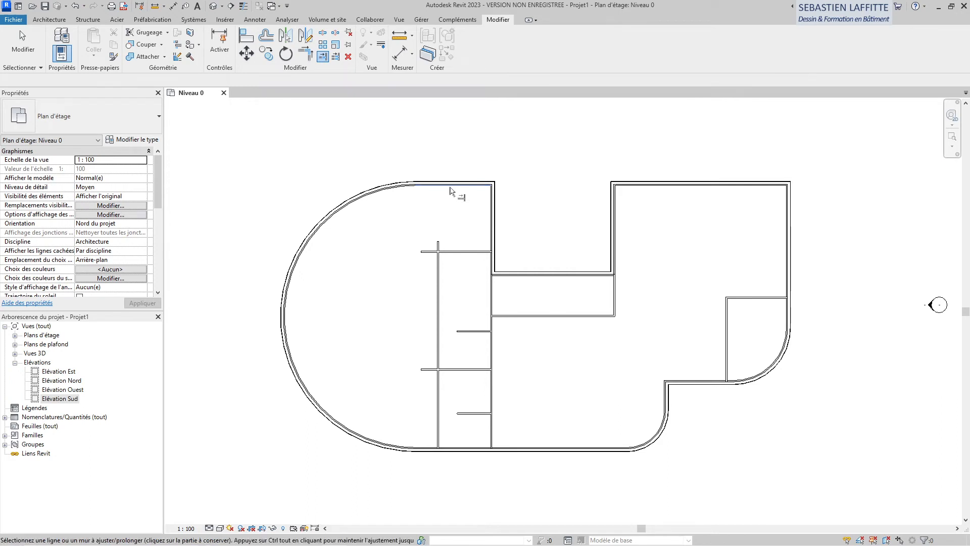
scroll(434, 208, up, 2)
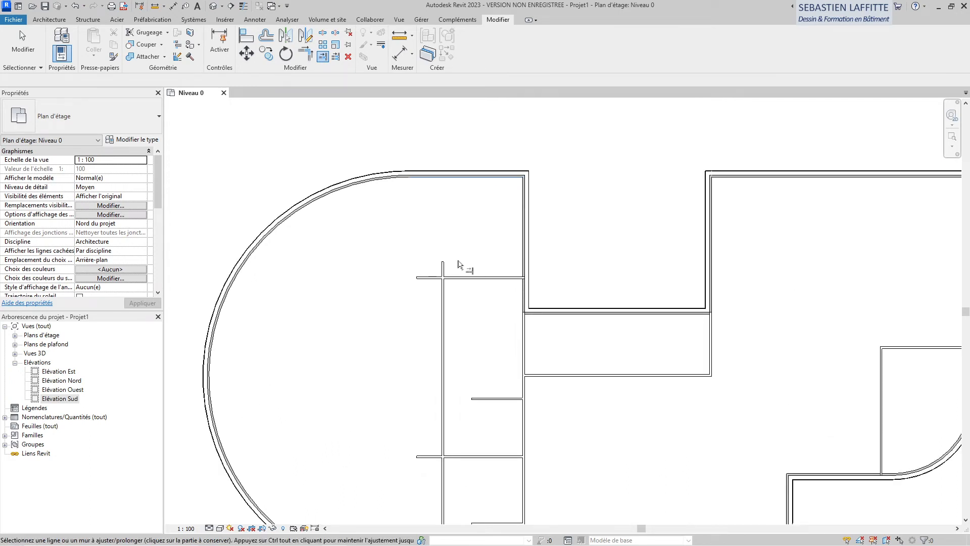
click(443, 268)
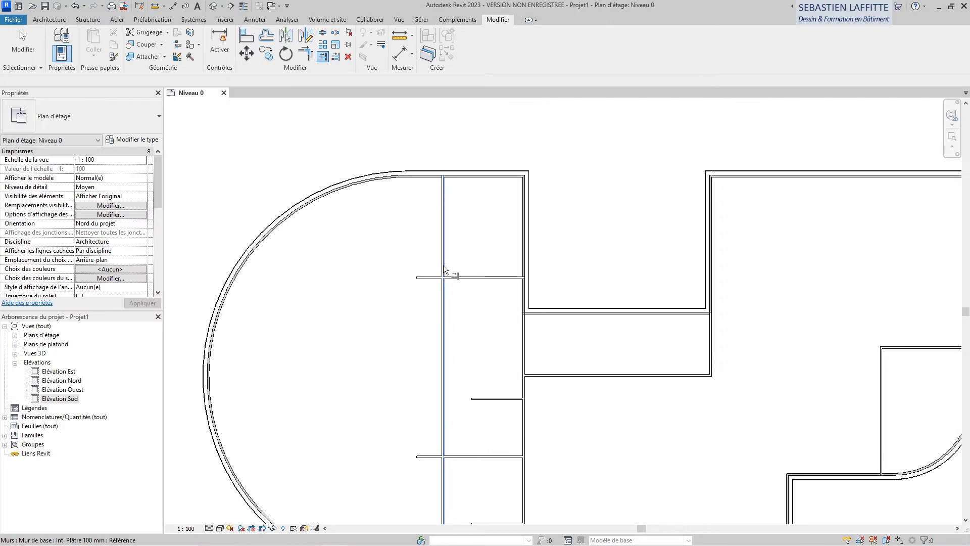
scroll(438, 169, up, 2)
scroll(438, 168, up, 2)
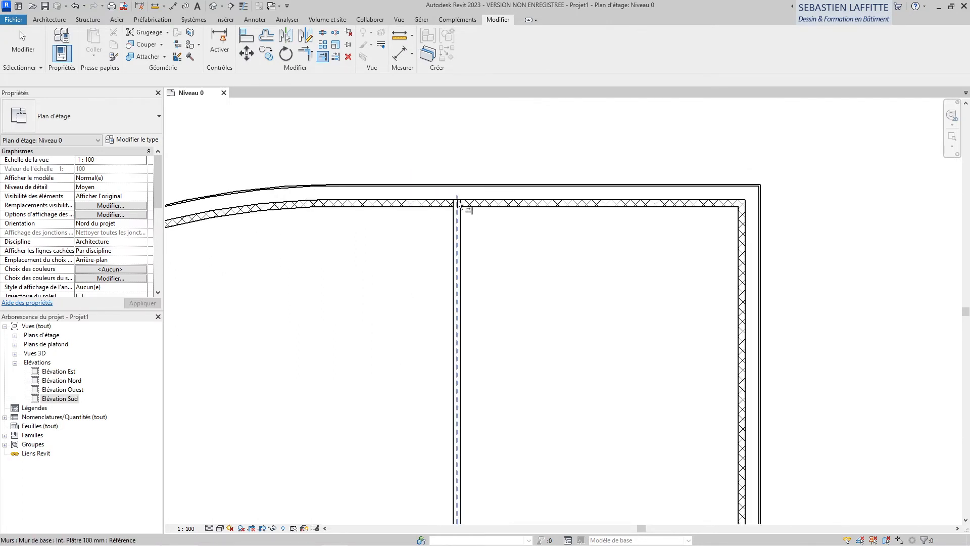
scroll(491, 195, down, 4)
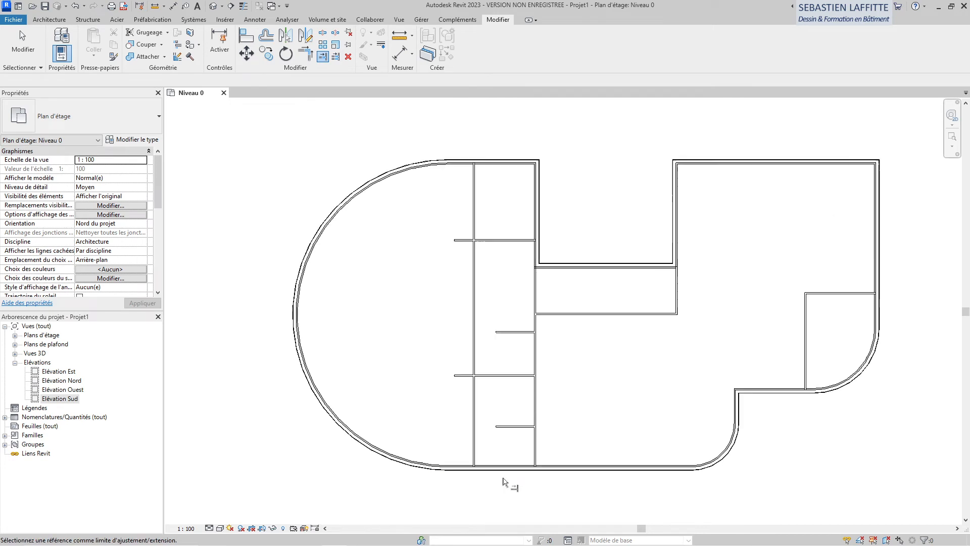
Stretch the lower end of the westernmost vertical partition past the bottom exterior wall, to a total length of about 24.40 m
scroll(503, 483, up, 1)
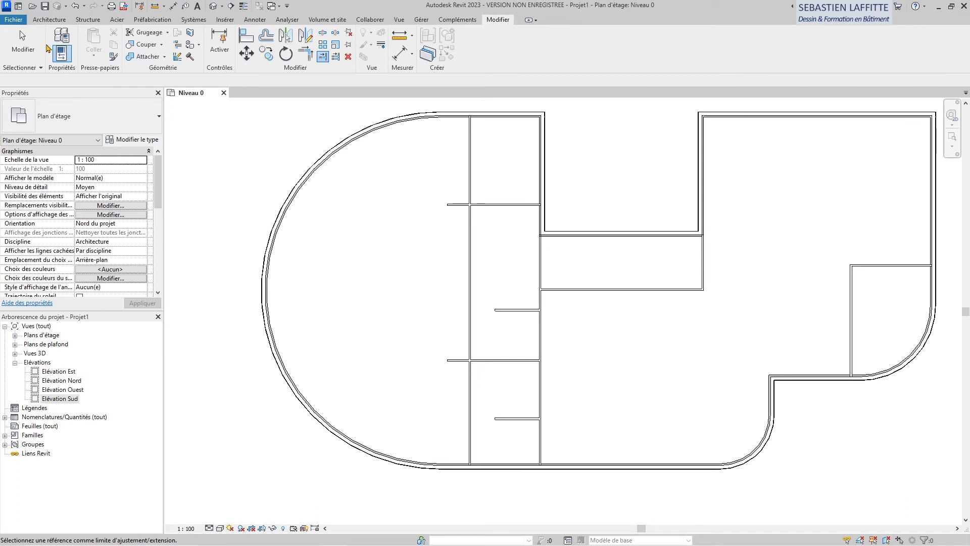
click(23, 43)
scroll(475, 498, up, 2)
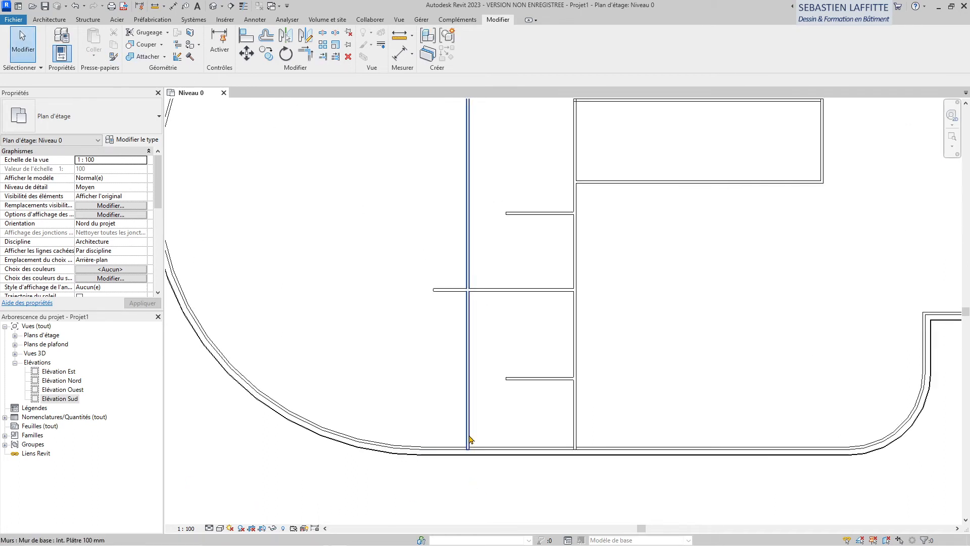
click(469, 436)
scroll(546, 311, down, 1)
scroll(499, 465, up, 2)
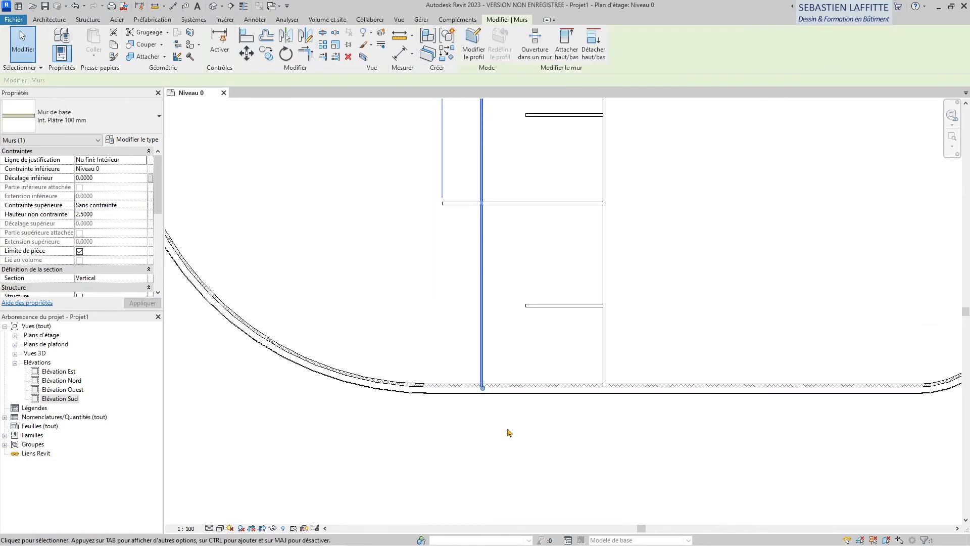
drag(484, 389, 483, 500)
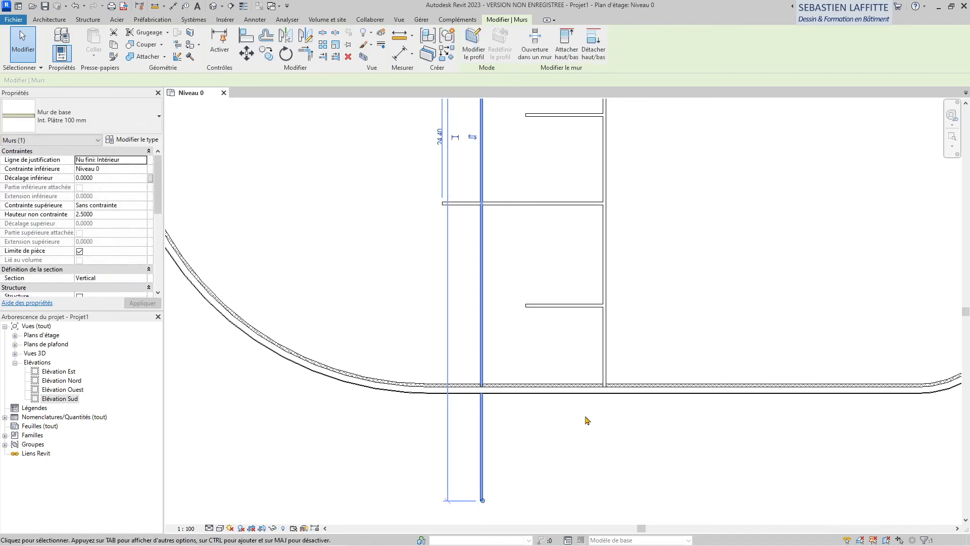
scroll(486, 438, down, 2)
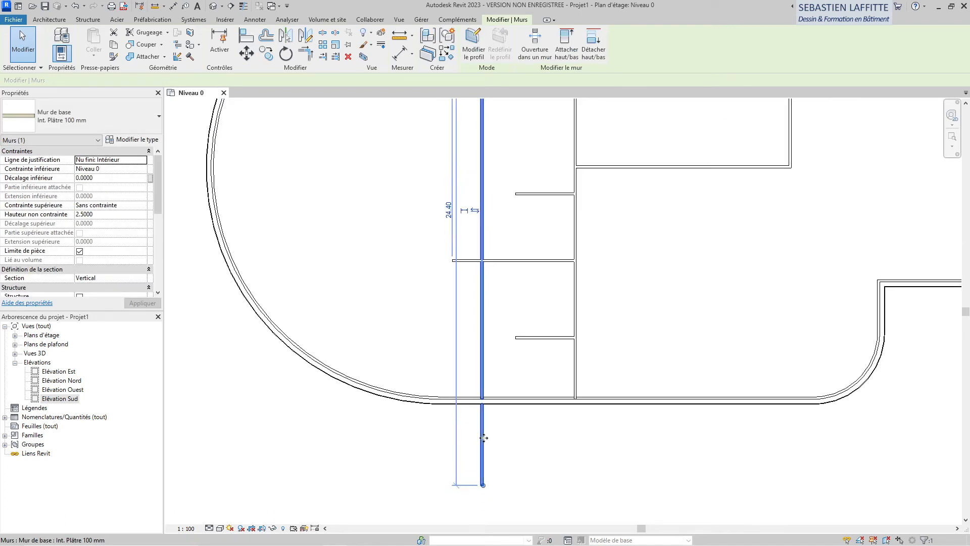
scroll(478, 408, up, 4)
scroll(470, 401, up, 1)
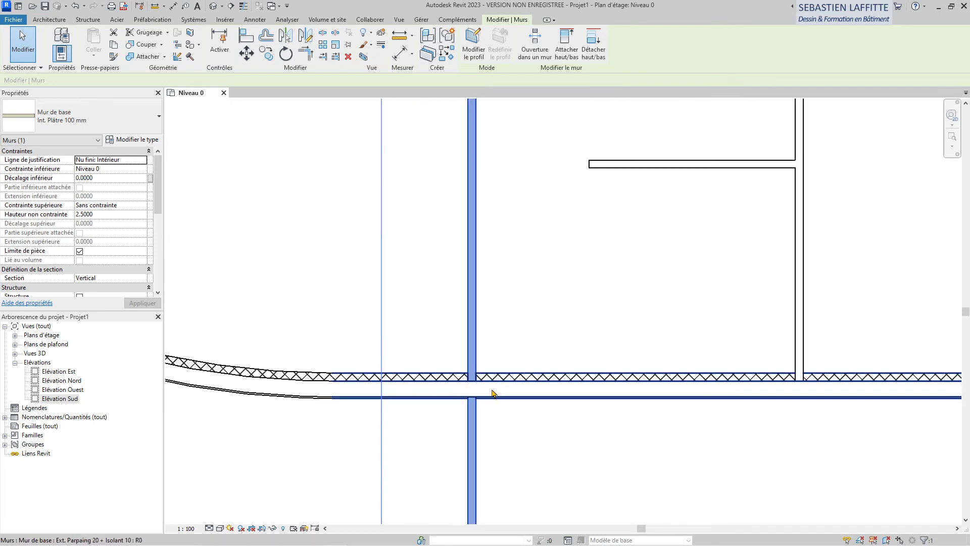
scroll(494, 393, down, 4)
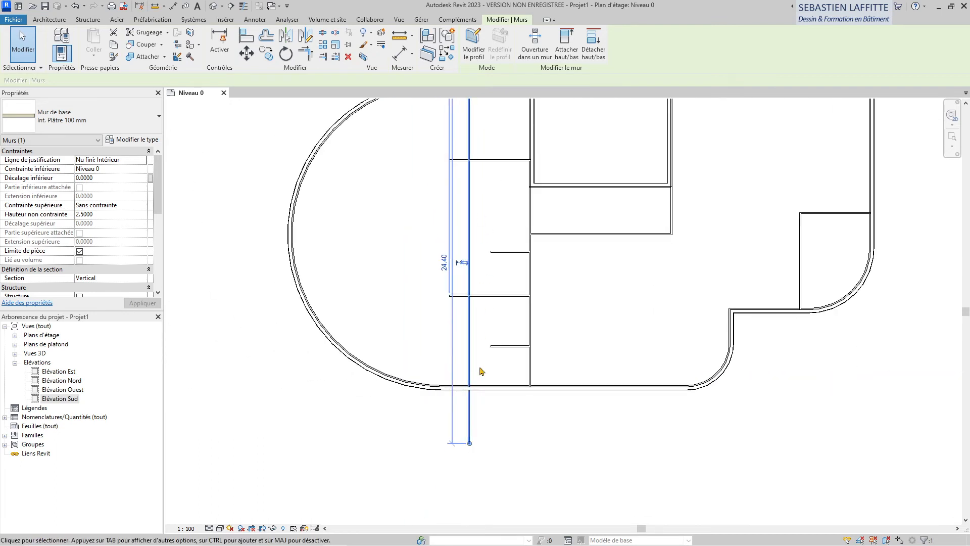
click(558, 370)
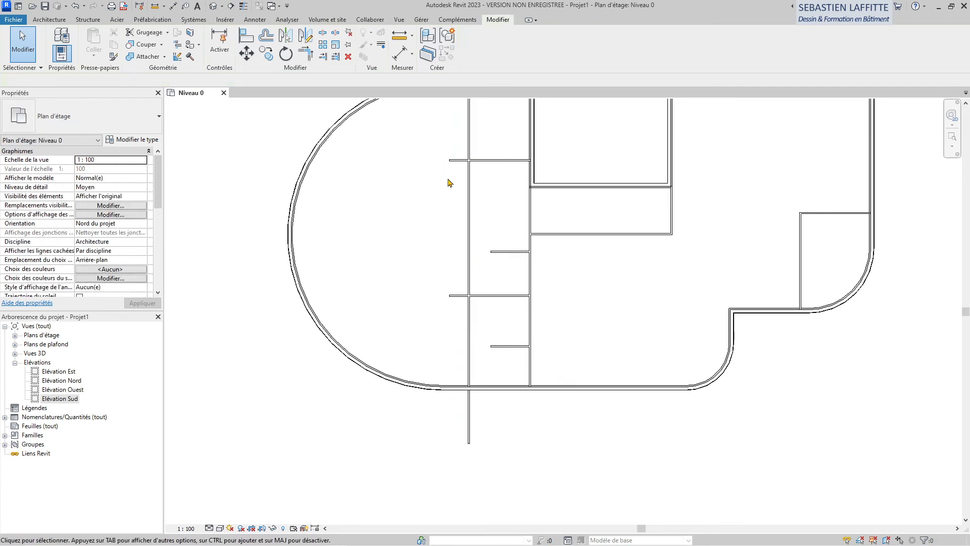
Trim the westernmost vertical partition at the bottom exterior wall with the single-element Trim/Extend, keeping the part inside the building
click(323, 57)
scroll(585, 372, down, 2)
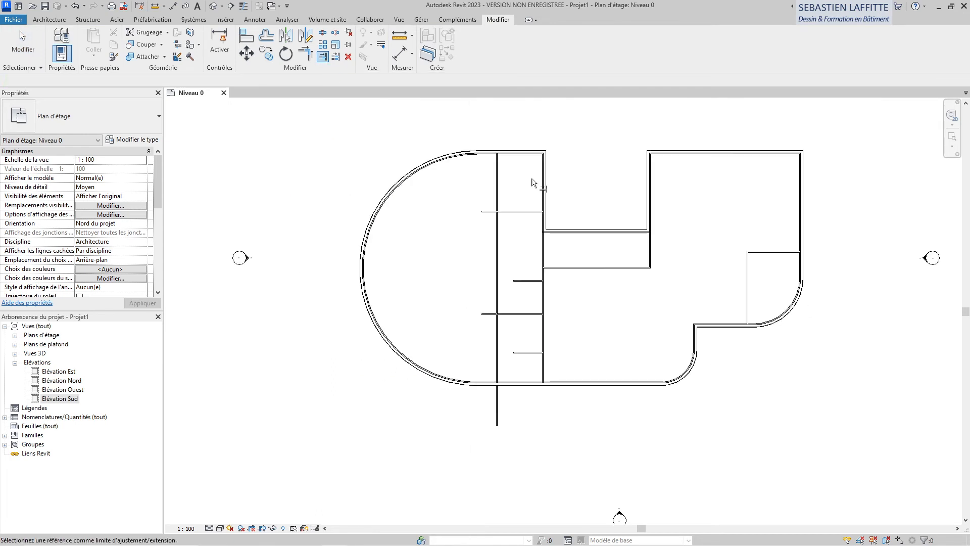
scroll(510, 400, up, 3)
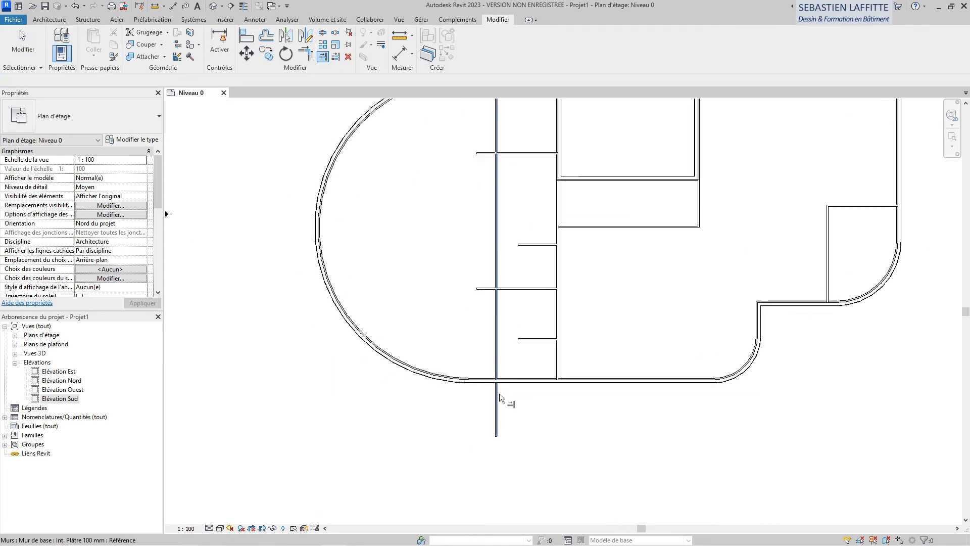
scroll(517, 397, up, 2)
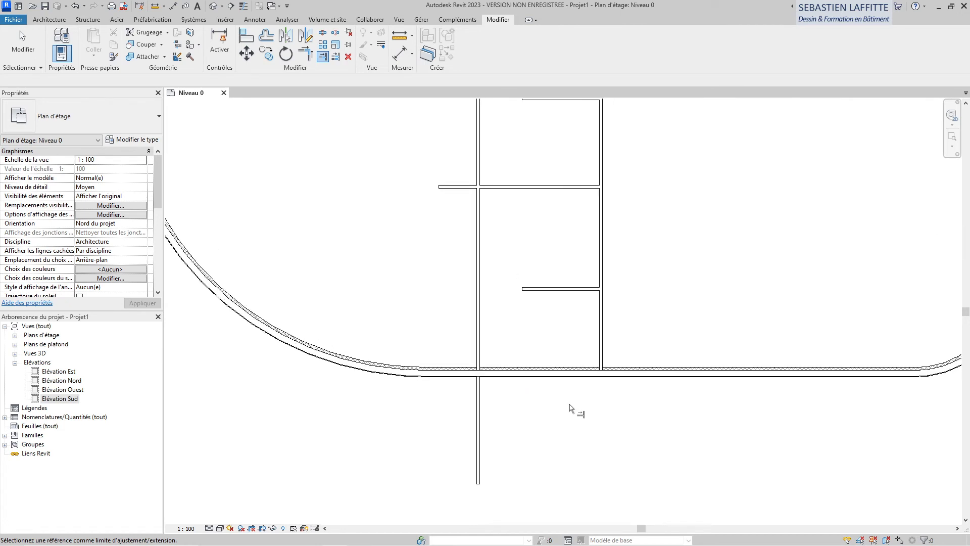
click(506, 372)
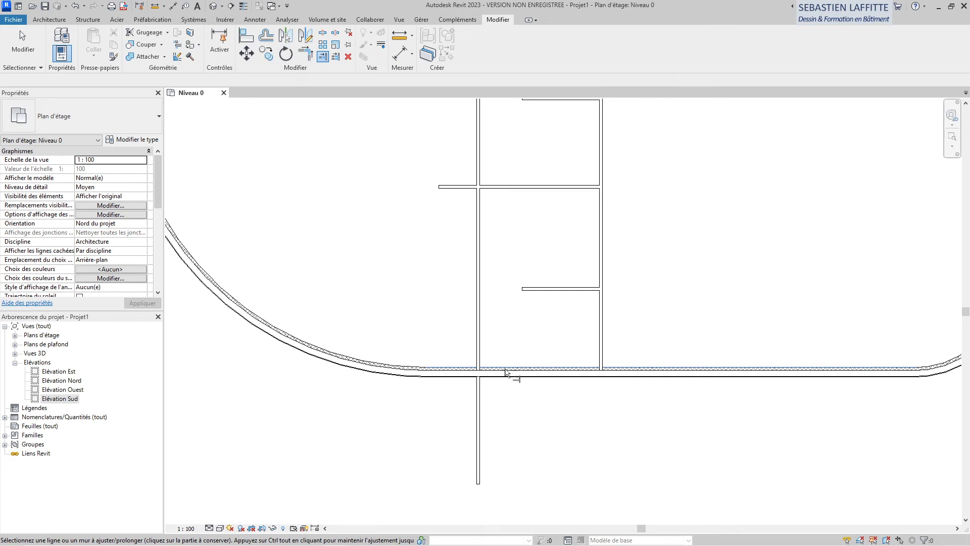
click(478, 326)
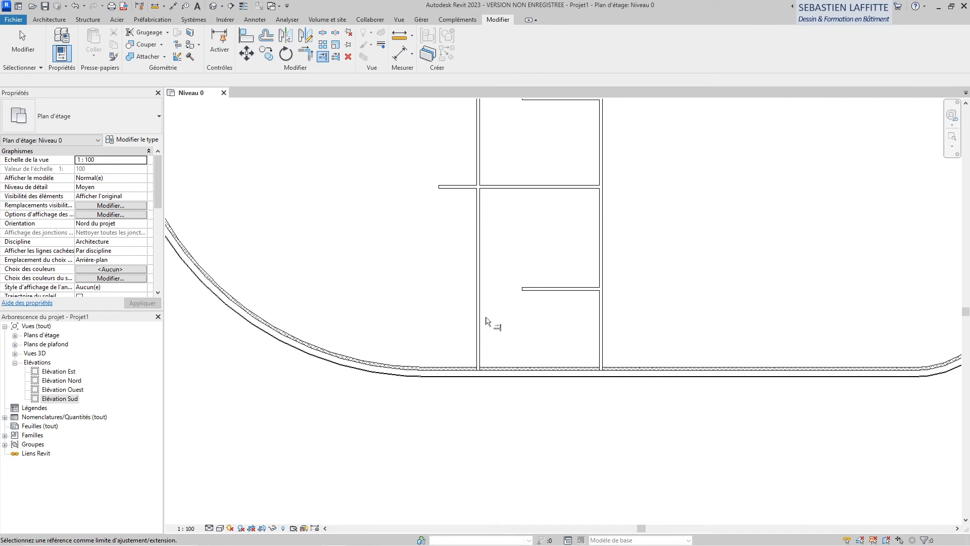
scroll(493, 457, down, 4)
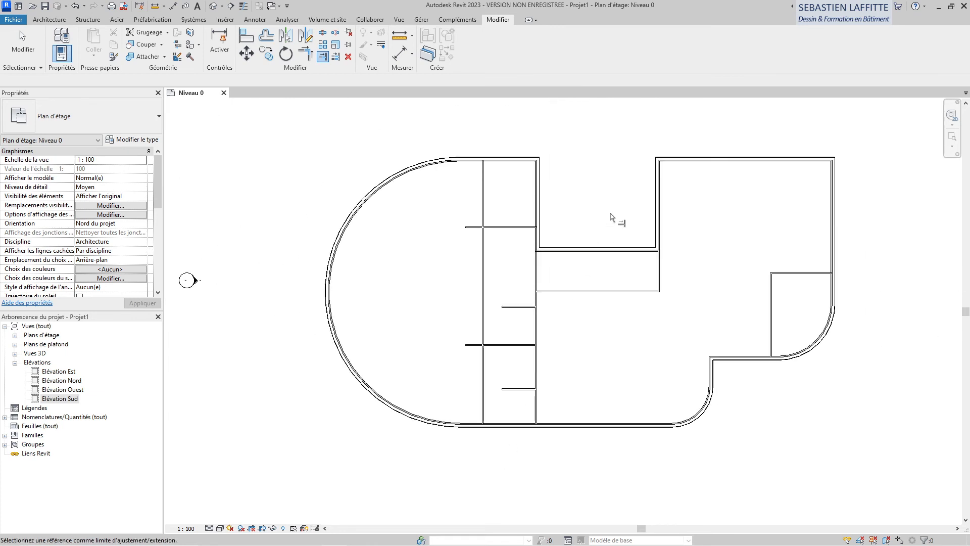
scroll(613, 218, up, 1)
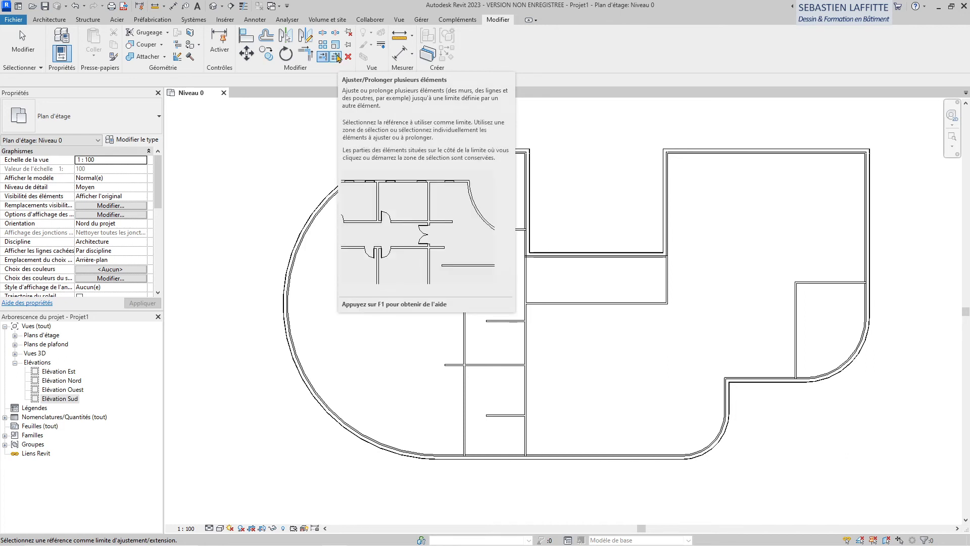
key(Escape)
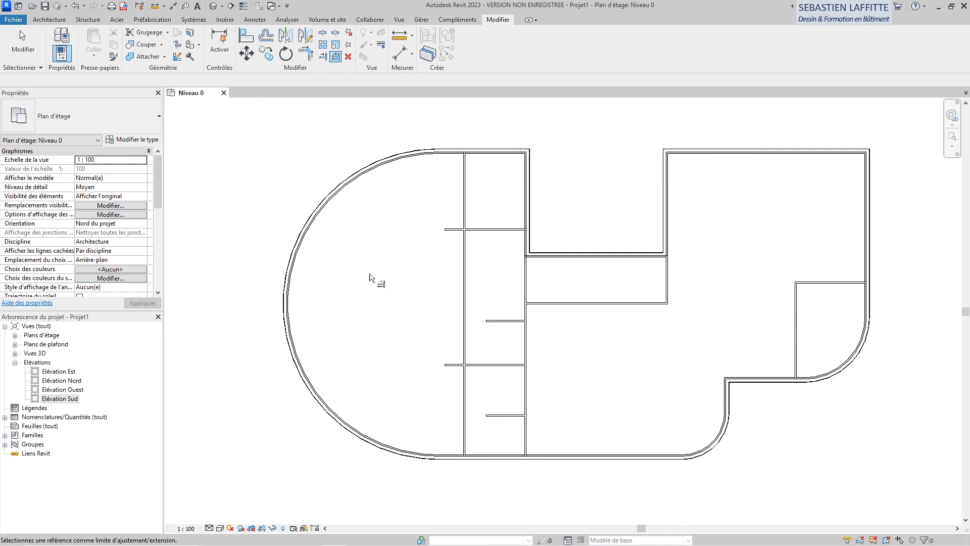
click(464, 270)
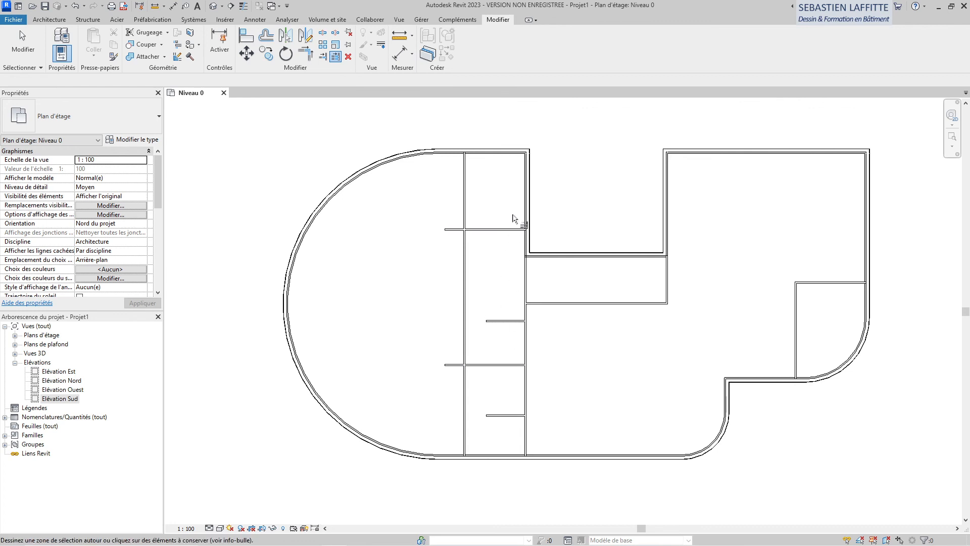
drag(512, 215, 481, 438)
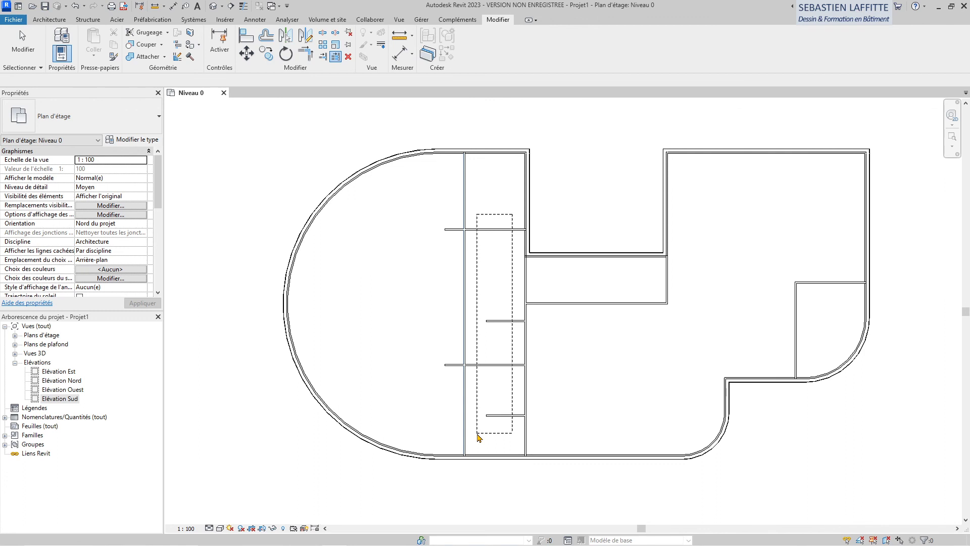
drag(477, 433, 477, 433)
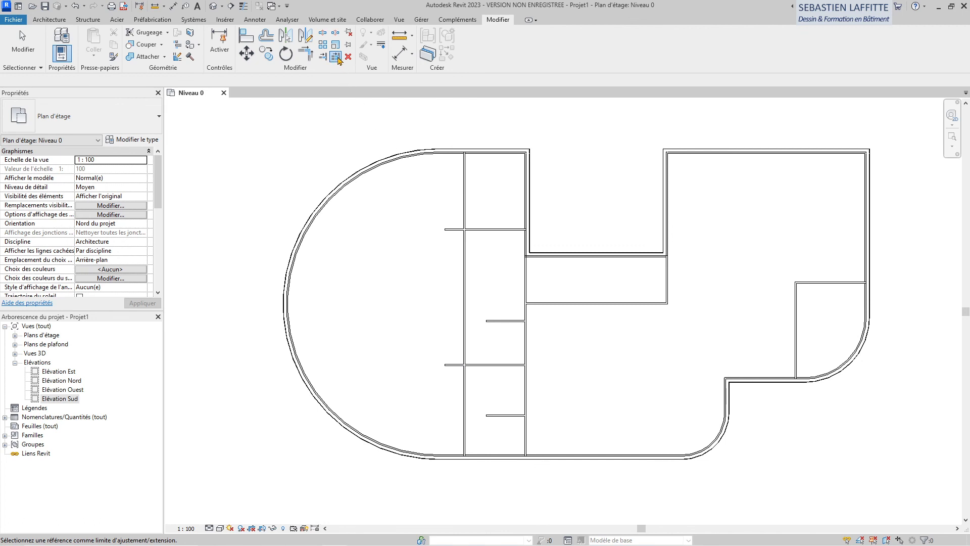
Trim or extend the four horizontal partitions together to the westernmost vertical partition, keeping their parts on its east side
click(465, 270)
drag(511, 213, 487, 441)
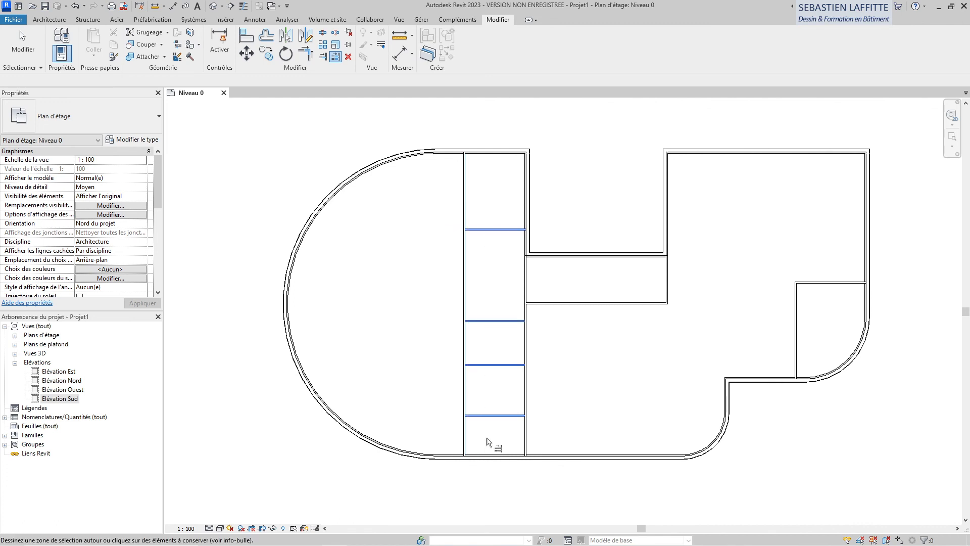